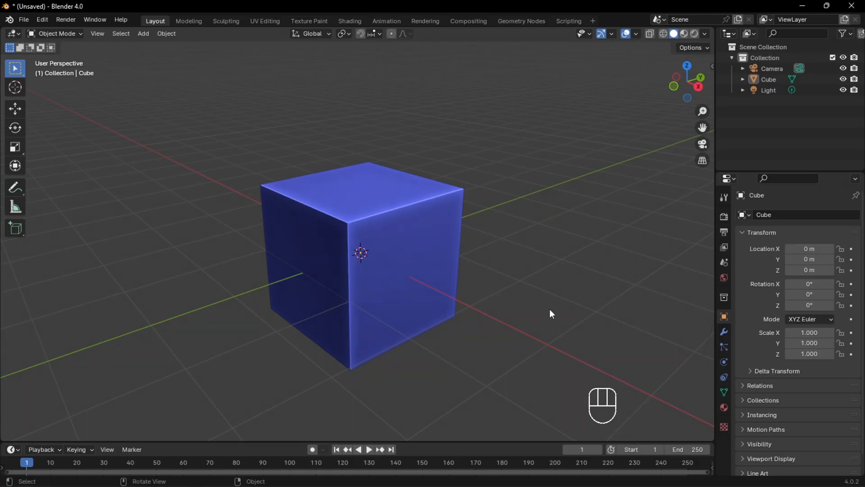
- Scale the cube down to about 0.176 in X and Y, keeping its full height, to form a slender post
{"action": "left_click", "coordinate": [417, 253]}
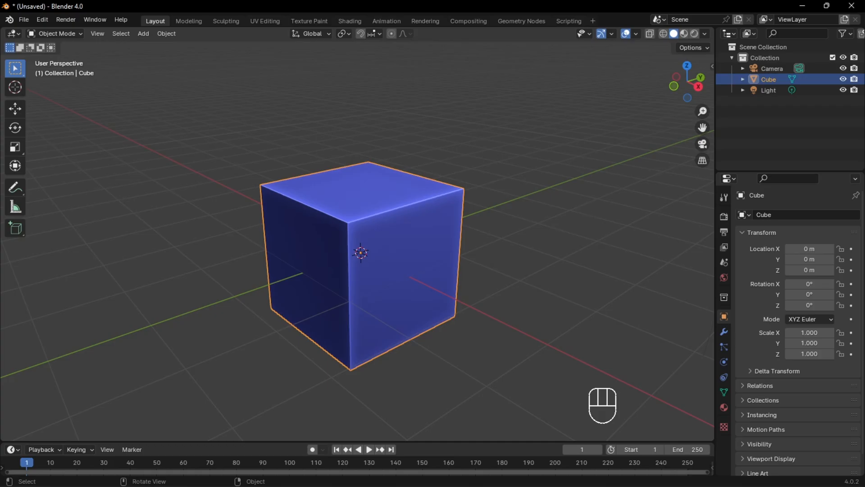
{"action": "key", "text": "s"}
{"action": "key", "text": "shift+z"}
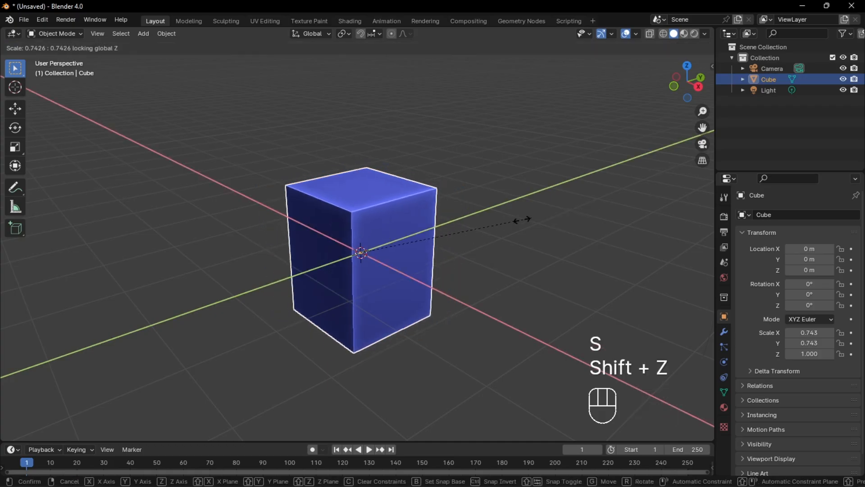
{"action": "left_click", "coordinate": [396, 234]}
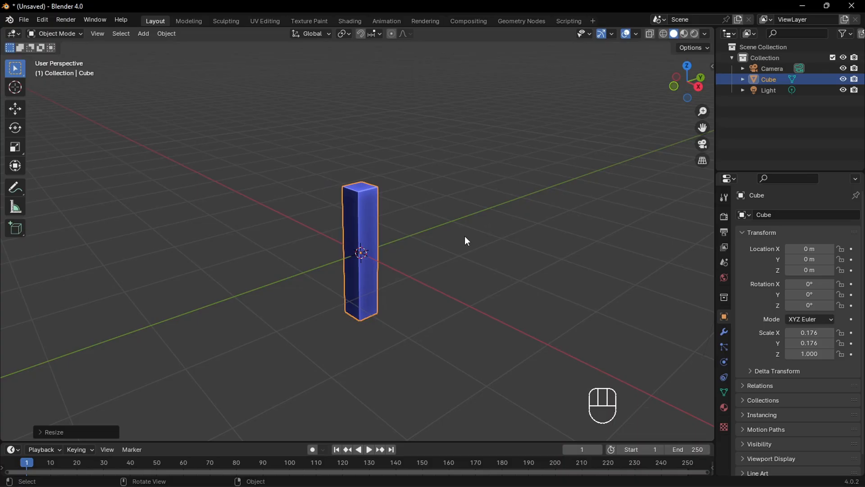
- Raise the post 1 m along the Z axis in front view so its base sits on the ground plane
{"action": "key", "text": "grave"}
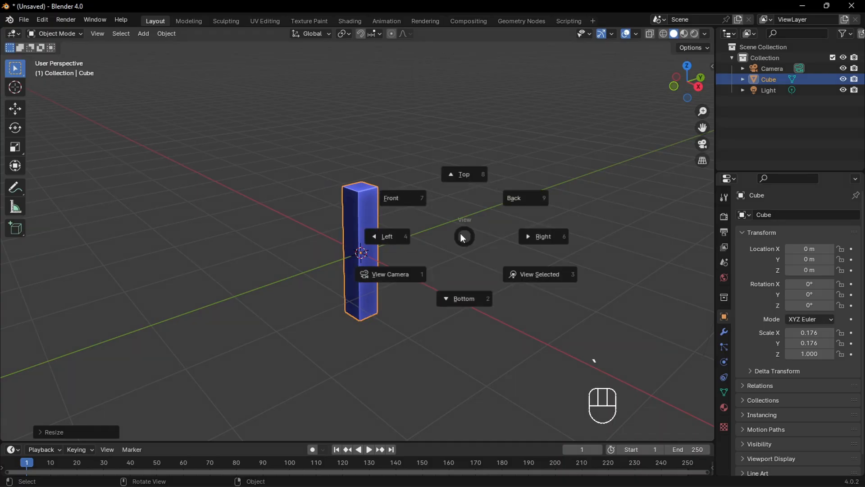
{"action": "left_click", "coordinate": [421, 210]}
{"action": "scroll", "coordinate": [440, 255], "scroll_direction": "up", "scroll_amount": 1}
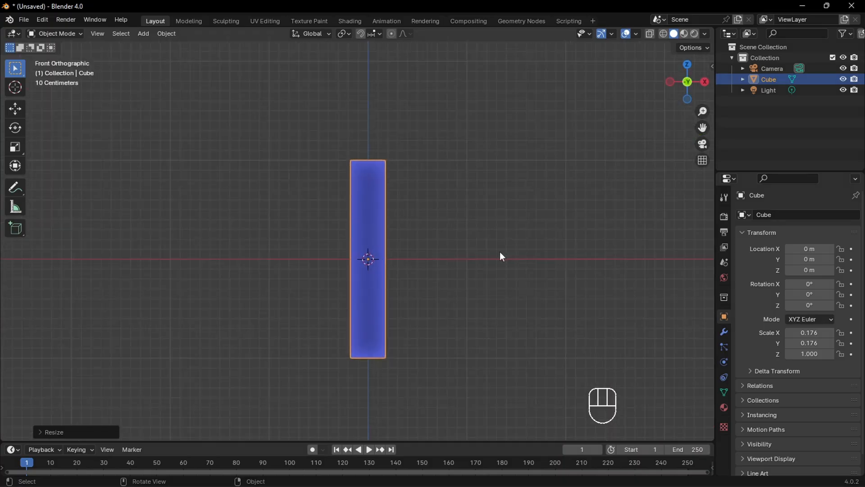
{"action": "key", "text": "g"}
{"action": "key", "text": "z"}
{"action": "key", "text": "1"}
{"action": "key", "text": "Return"}
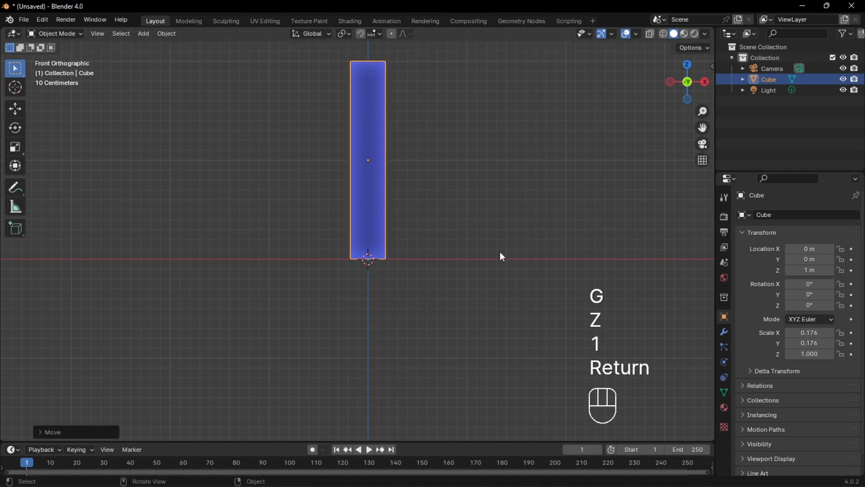
- Enlarge the bottom face of the post in Edit Mode so that the post tapers toward its top
{"action": "middle_click_drag", "start_coordinate": [503, 257], "coordinate": [466, 270]}
{"action": "key", "text": "Tab"}
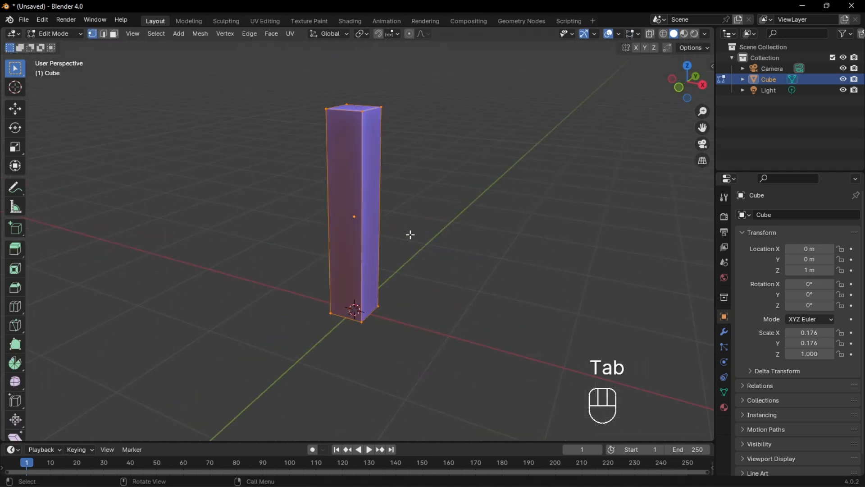
{"action": "left_click", "coordinate": [115, 34]}
{"action": "middle_click_drag", "start_coordinate": [260, 184], "coordinate": [364, 218]}
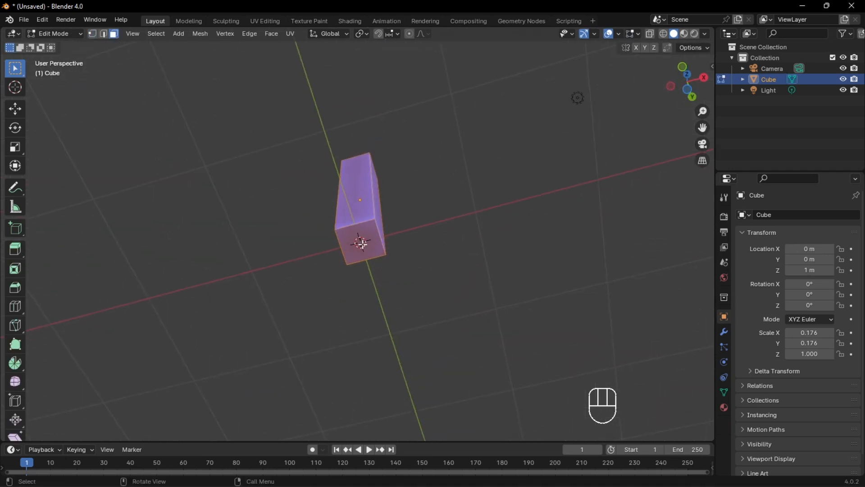
{"action": "key", "text": "KP_1"}
{"action": "scroll", "coordinate": [443, 280], "scroll_direction": "up", "scroll_amount": 2}
{"action": "key", "text": "s"}
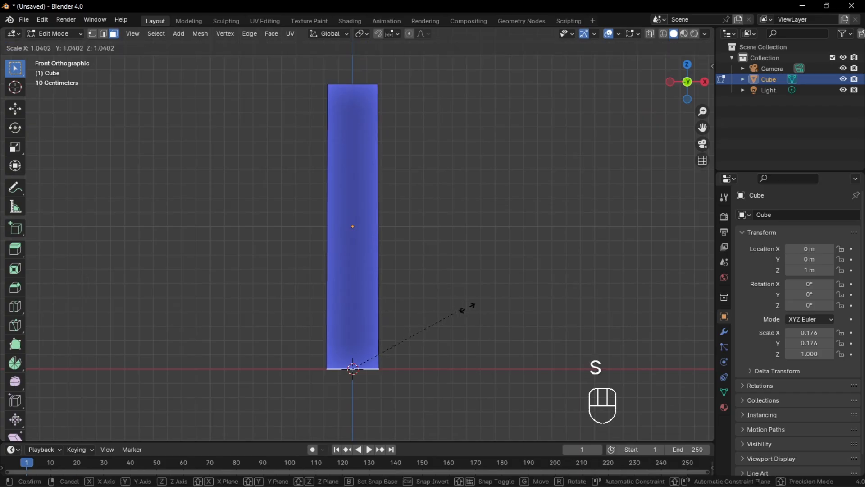
{"action": "left_click", "coordinate": [542, 295]}
{"action": "middle_click_drag", "start_coordinate": [542, 295], "coordinate": [492, 319]}
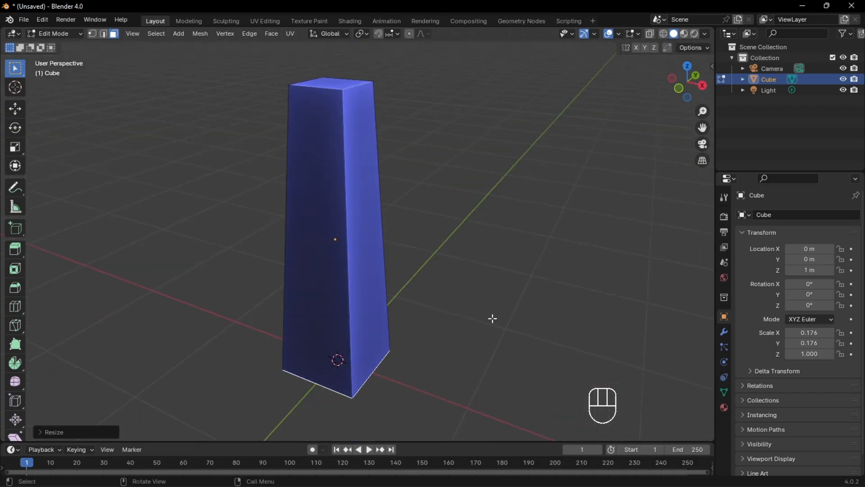
- Add three evenly spaced horizontal loop cuts along the height of the tapered post
{"action": "key", "text": "ctrl+r"}
{"action": "scroll", "coordinate": [382, 267], "scroll_direction": "up", "scroll_amount": 2}
{"action": "left_click", "coordinate": [381, 267]}
{"action": "right_click", "coordinate": [382, 267]}
- Try to inset the two adjacent faces of the post's second section from the bottom individually, and undo the inset
{"action": "middle_click_drag", "start_coordinate": [382, 267], "coordinate": [484, 284]}
{"action": "left_click", "coordinate": [352, 284]}
{"action": "left_click", "coordinate": [403, 299], "text": "shift"}
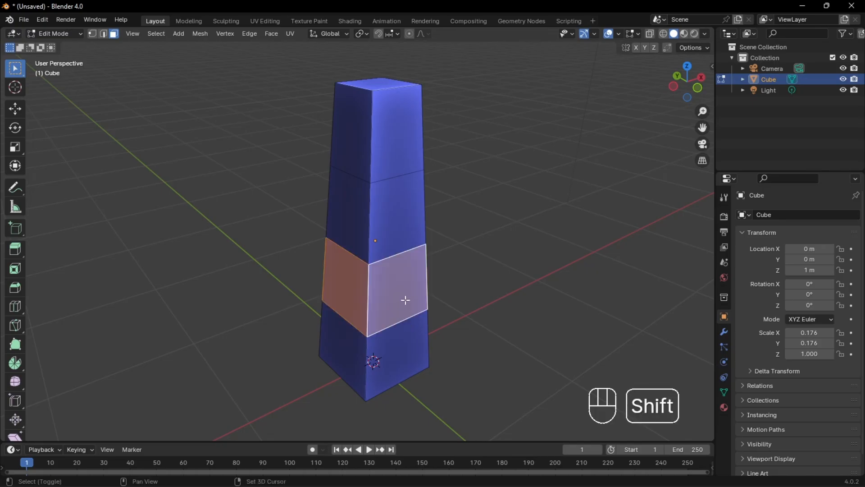
{"action": "scroll", "coordinate": [403, 311], "scroll_direction": "down", "scroll_amount": 3}
{"action": "mouse_move", "coordinate": [403, 315]}
{"action": "middle_mouse_down"}
{"action": "mouse_move", "coordinate": [394, 350]}
{"action": "mouse_move", "coordinate": [401, 318]}
{"action": "middle_mouse_up"}
{"action": "scroll", "coordinate": [402, 318], "scroll_direction": "up", "scroll_amount": 2}
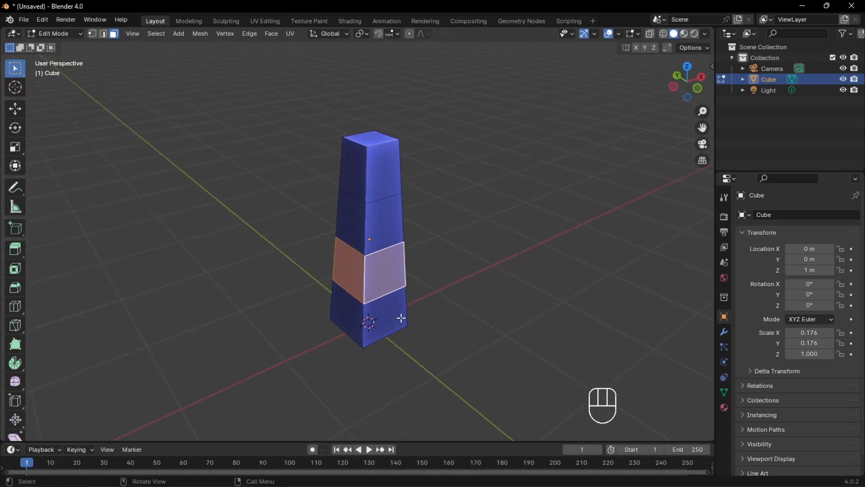
{"action": "scroll", "coordinate": [401, 318], "scroll_direction": "up", "scroll_amount": 2}
{"action": "key", "text": "i"}
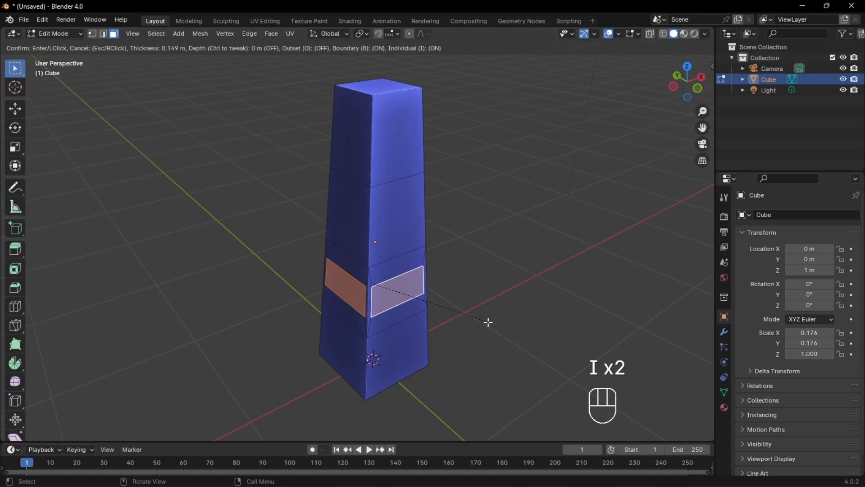
{"action": "left_click", "coordinate": [486, 323]}
{"action": "scroll", "coordinate": [337, 259], "scroll_direction": "up", "scroll_amount": 4}
{"action": "key", "text": "ctrl+z"}
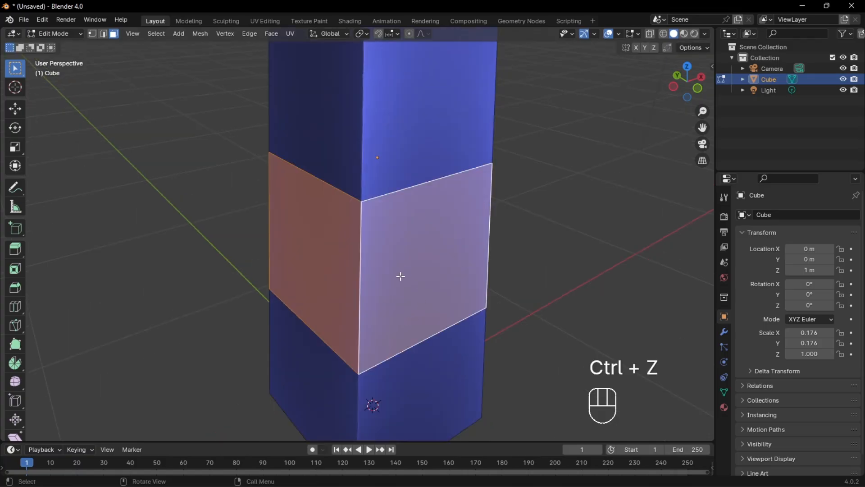
- Apply the post's scale in Object Mode
{"action": "key", "text": "Tab"}
{"action": "scroll", "coordinate": [483, 275], "scroll_direction": "down", "scroll_amount": 4}
{"action": "key", "text": "ctrl+a"}
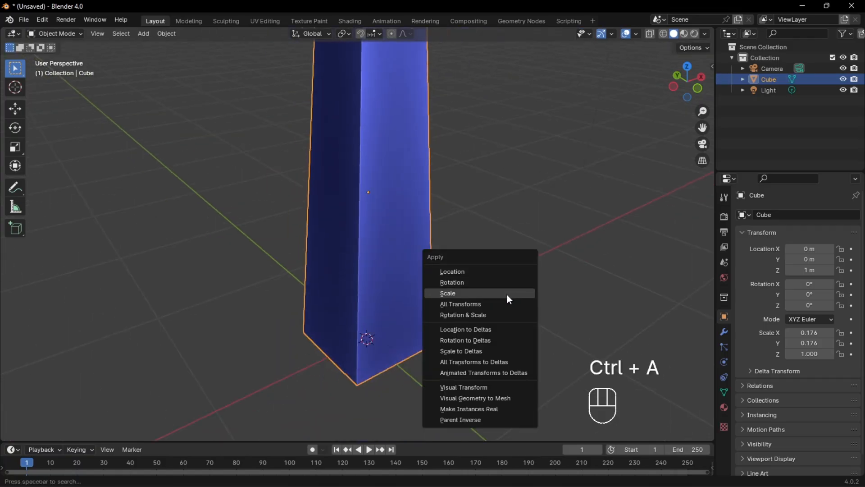
{"action": "left_click", "coordinate": [507, 294]}
- Inset the two adjacent faces of the second section from the bottom individually, by about 0.06 m
{"action": "key", "text": "Tab"}
{"action": "scroll", "coordinate": [507, 294], "scroll_direction": "up", "scroll_amount": 2}
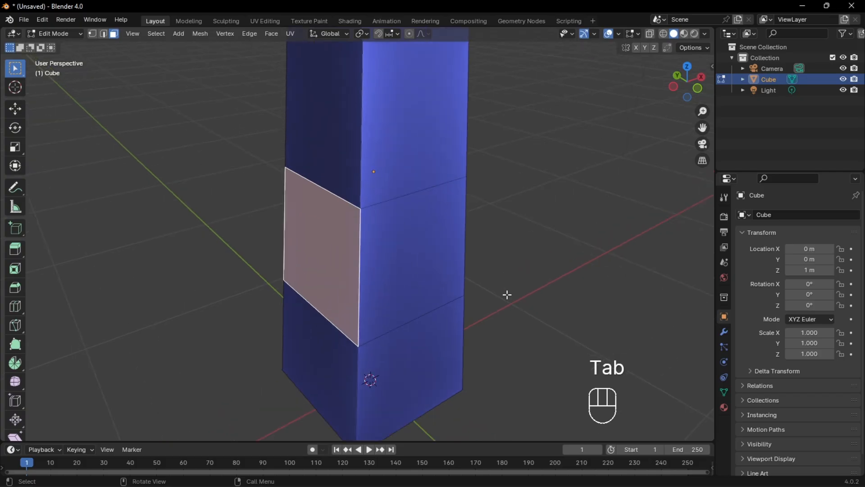
{"action": "left_click", "coordinate": [507, 283]}
{"action": "left_click", "coordinate": [289, 235]}
{"action": "left_click", "coordinate": [415, 267], "text": "shift"}
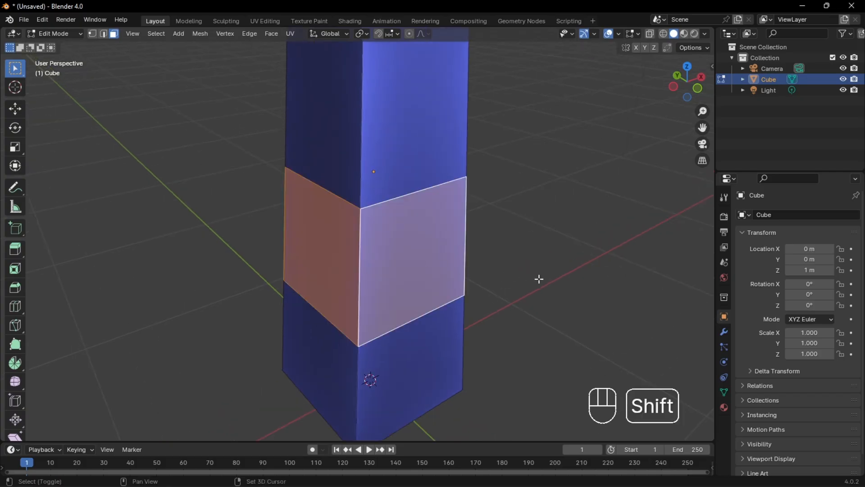
{"action": "key", "text": "i"}
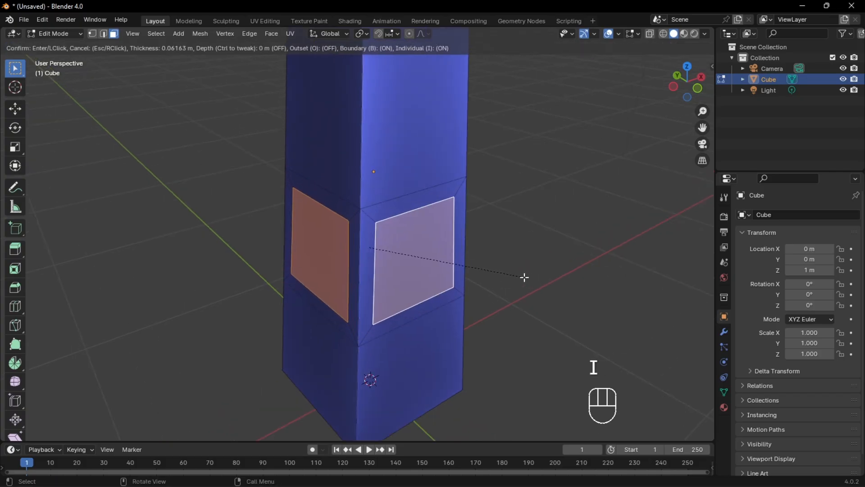
{"action": "left_click", "coordinate": [527, 277]}
- Slide both vertical edges of the front inset panel inward by the same amount to make the panel narrower
{"action": "middle_click_drag", "start_coordinate": [527, 277], "coordinate": [451, 268]}
{"action": "key", "text": "2"}
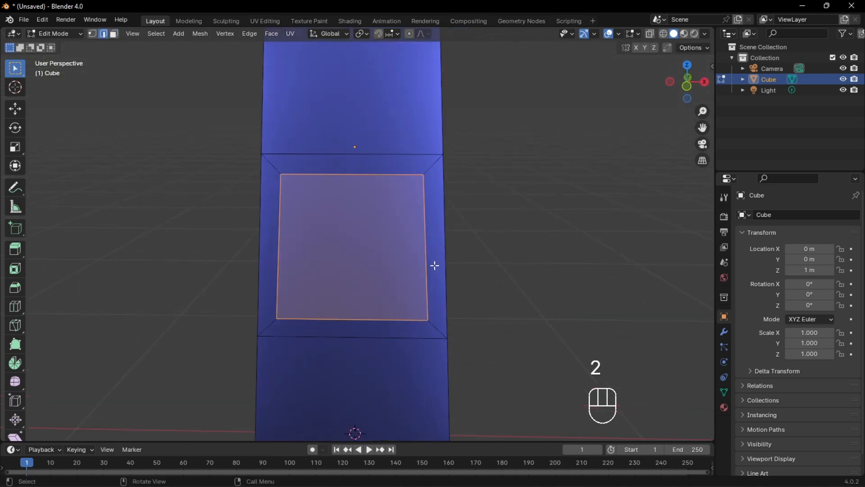
{"action": "left_click", "coordinate": [427, 255]}
{"action": "key", "text": "g"}
{"action": "key", "text": "g"}
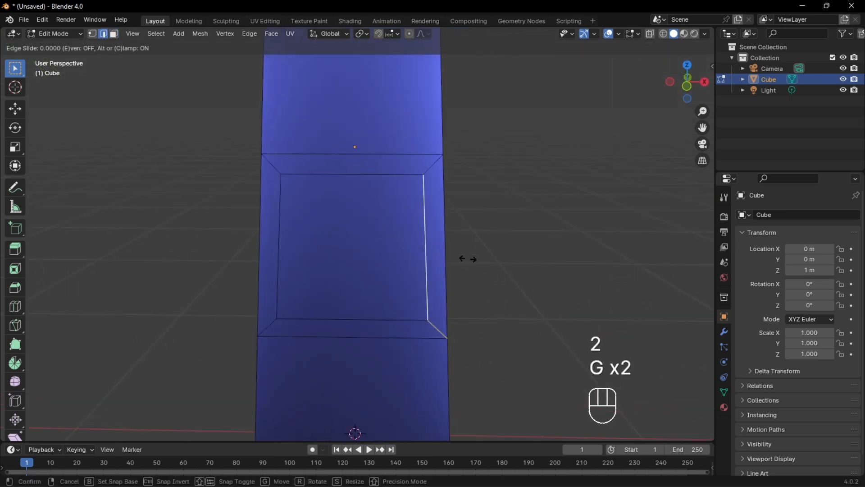
{"action": "left_click", "coordinate": [461, 260]}
{"action": "left_click", "coordinate": [279, 241]}
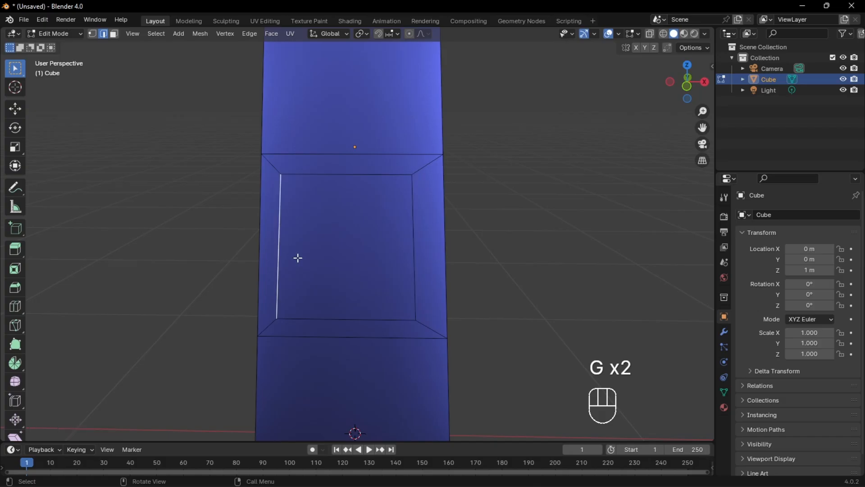
{"action": "key", "text": "shift+r"}
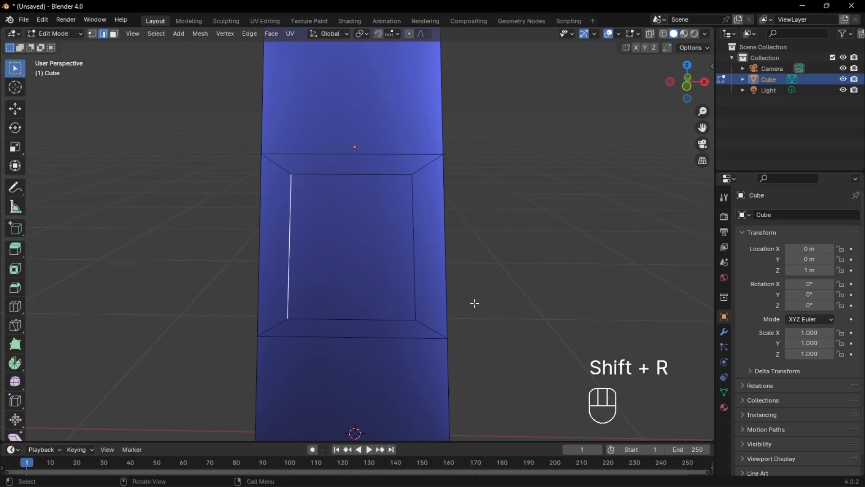
- Repeat the inward edge slide on both vertical edges of the adjacent side's inset panel
{"action": "middle_click_drag", "start_coordinate": [475, 303], "coordinate": [490, 278]}
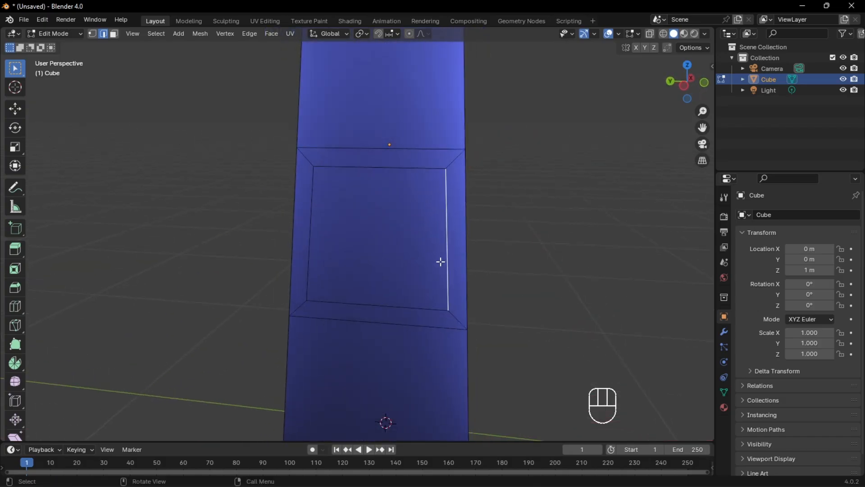
{"action": "key", "text": "shift+r"}
{"action": "left_click", "coordinate": [314, 244]}
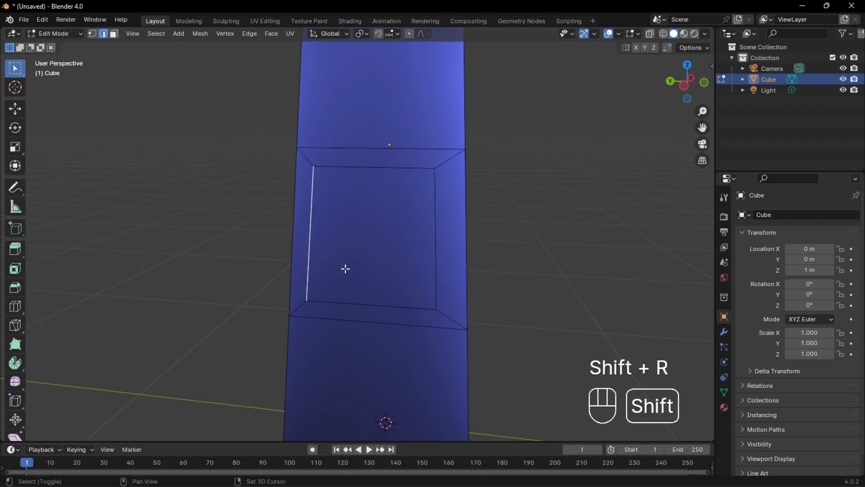
{"action": "key", "text": "shift+r"}
- Move the post in top view away from the origin to about X 0.995 m, Y 1.006 m
{"action": "middle_click_drag", "start_coordinate": [344, 268], "coordinate": [451, 298]}
{"action": "scroll", "coordinate": [451, 298], "scroll_direction": "down", "scroll_amount": 3}
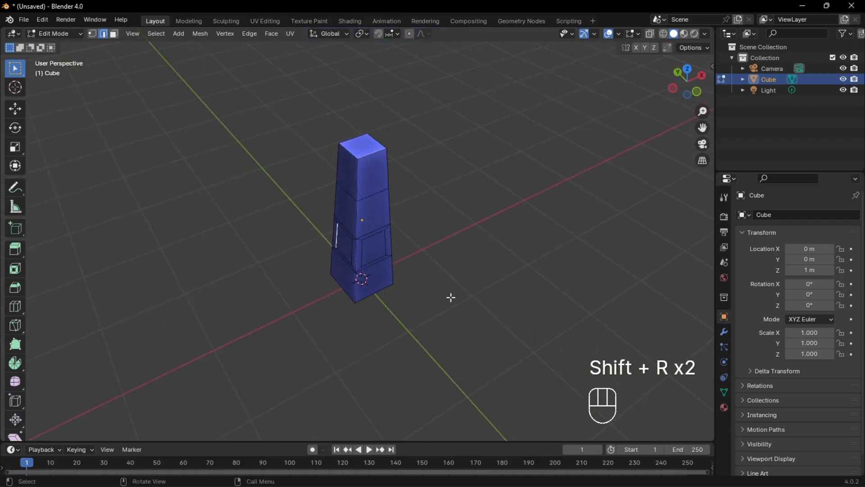
{"action": "key", "text": "Tab"}
{"action": "key", "text": "grave"}
{"action": "scroll", "coordinate": [450, 257], "scroll_direction": "up", "scroll_amount": 3}
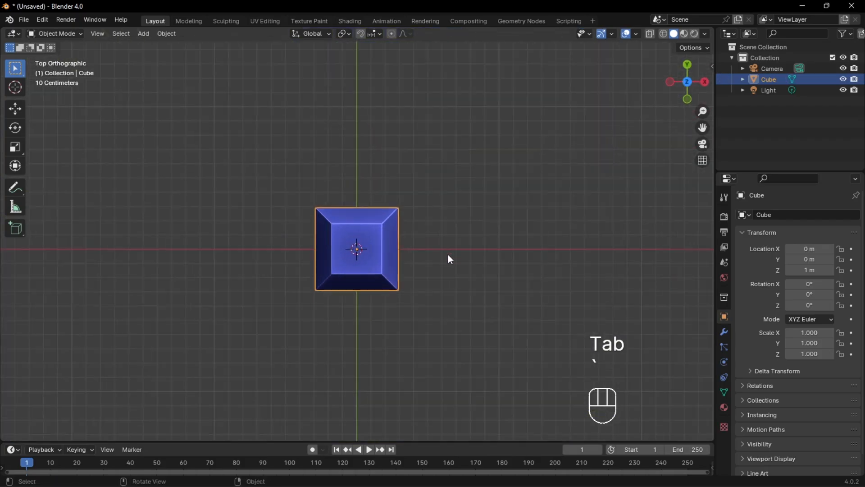
{"action": "key", "text": "g"}
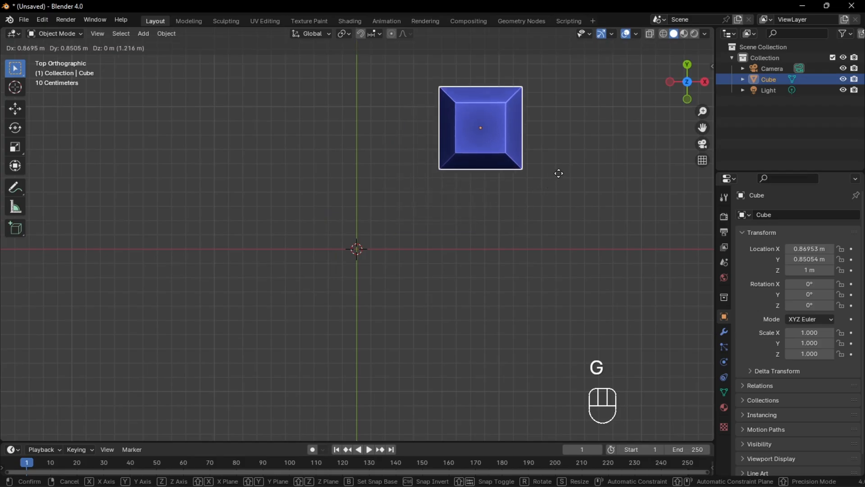
{"action": "left_click", "coordinate": [569, 163]}
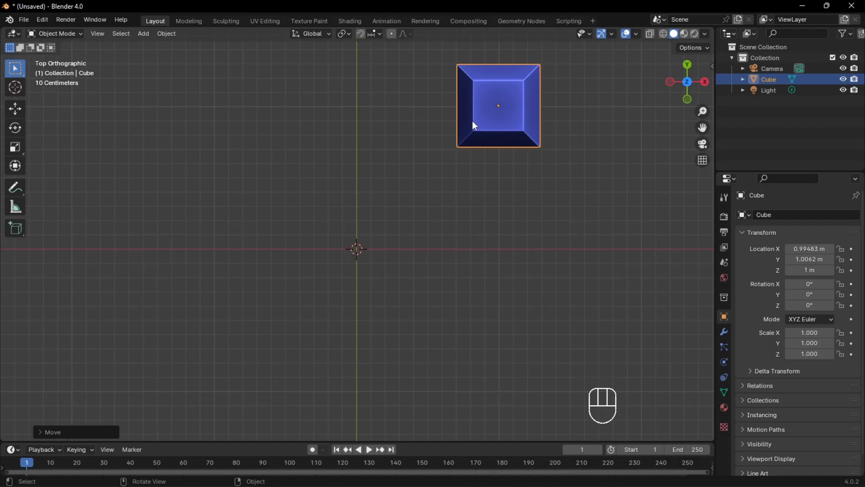
- Spin the entire post mesh 360° around the Z axis at the origin, using 4 steps
{"action": "key", "text": "Tab"}
{"action": "key", "text": "a"}
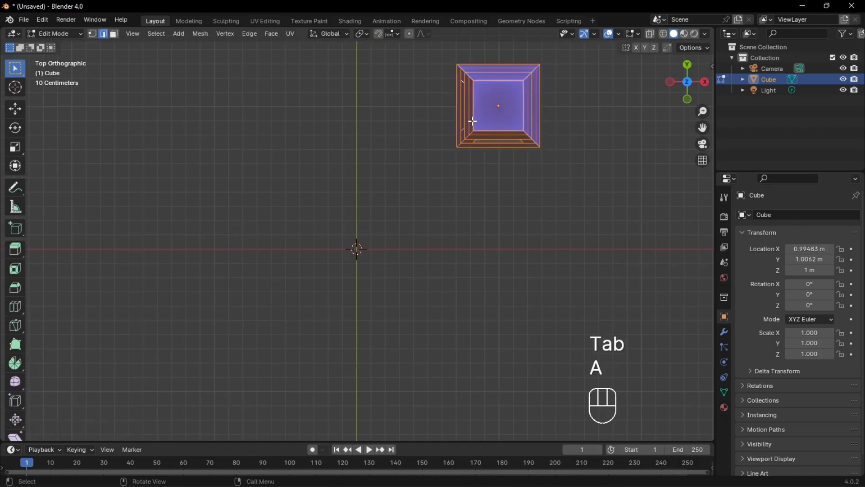
{"action": "left_click", "coordinate": [12, 368]}
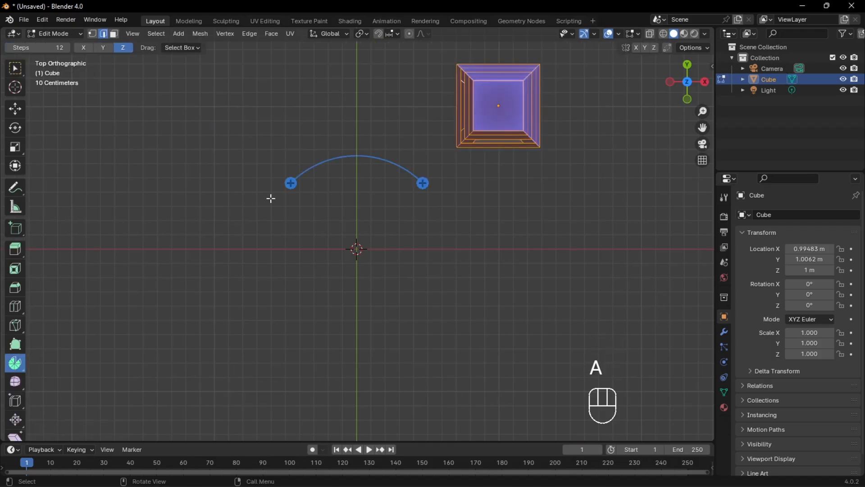
{"action": "left_click", "coordinate": [291, 183]}
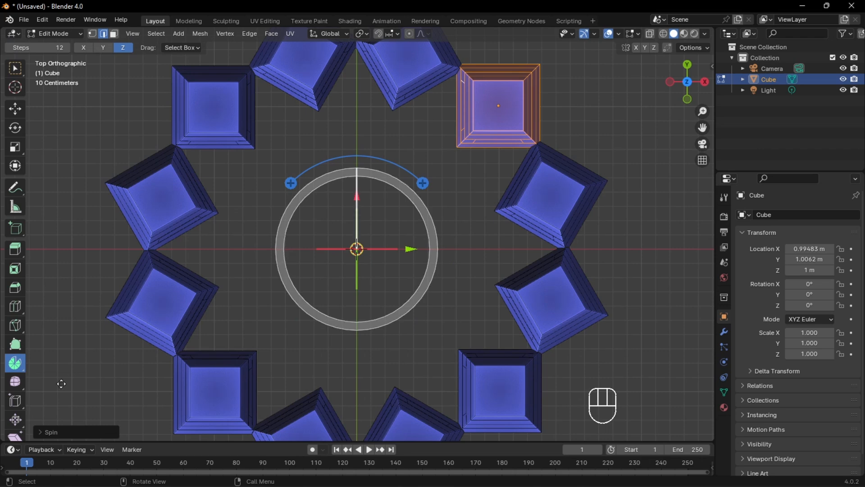
{"action": "left_click", "coordinate": [41, 433]}
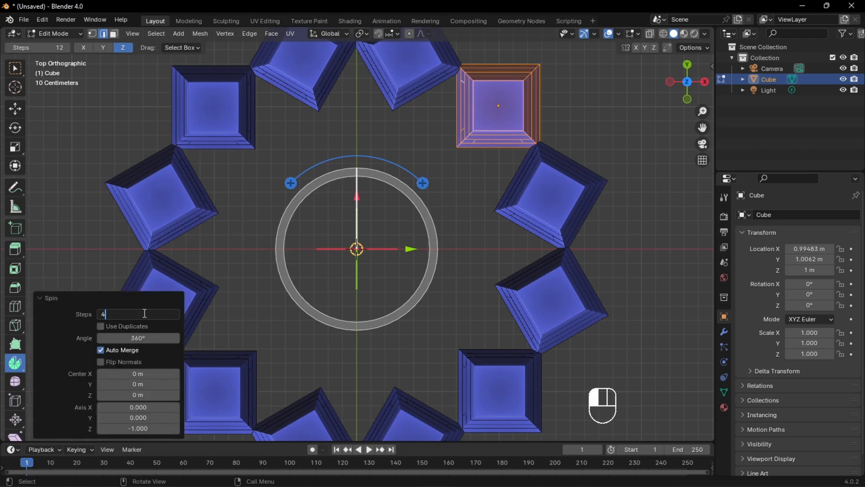
{"action": "key", "text": "Return"}
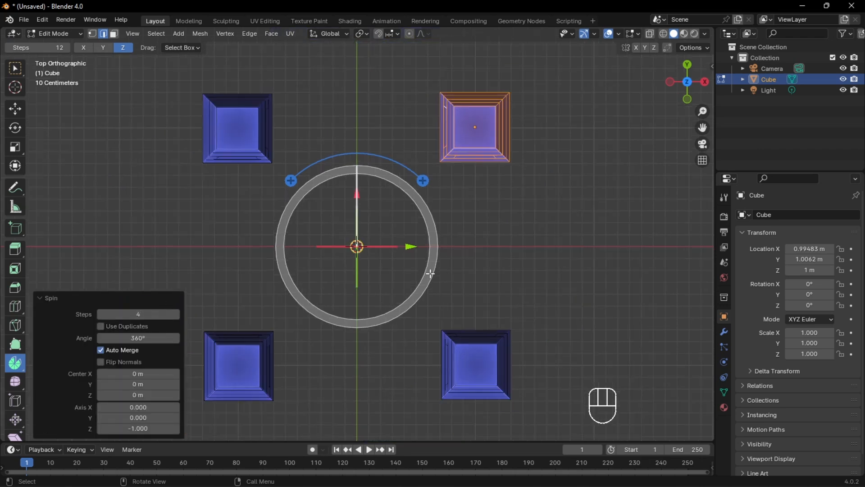
- Return to the selection tool and turn on the Face Orientation overlay to check the posts' normals
{"action": "middle_click_drag", "start_coordinate": [438, 269], "coordinate": [388, 192]}
{"action": "scroll", "coordinate": [491, 321], "scroll_direction": "down", "scroll_amount": 1}
{"action": "key", "text": "w"}
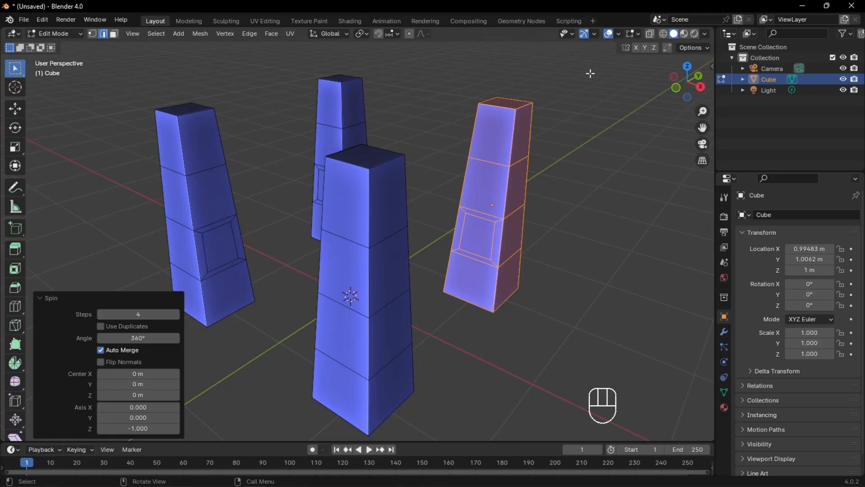
{"action": "left_click", "coordinate": [619, 34]}
{"action": "left_click", "coordinate": [558, 252]}
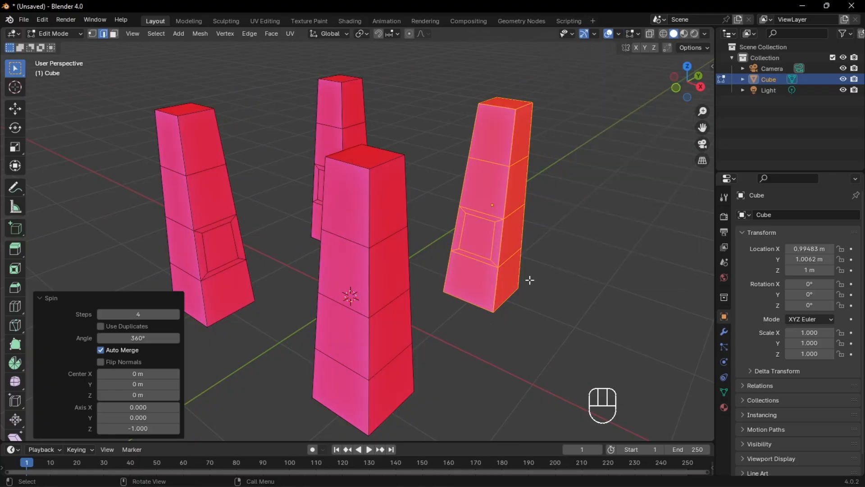
- Recalculate the normals of all four posts in the mesh and turn off the Face Orientation overlay
{"action": "key", "text": "a"}
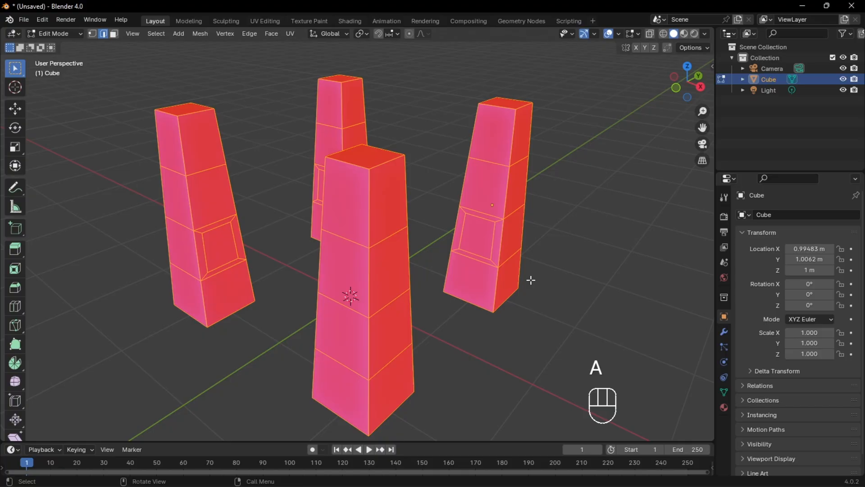
{"action": "key", "text": "shift+n"}
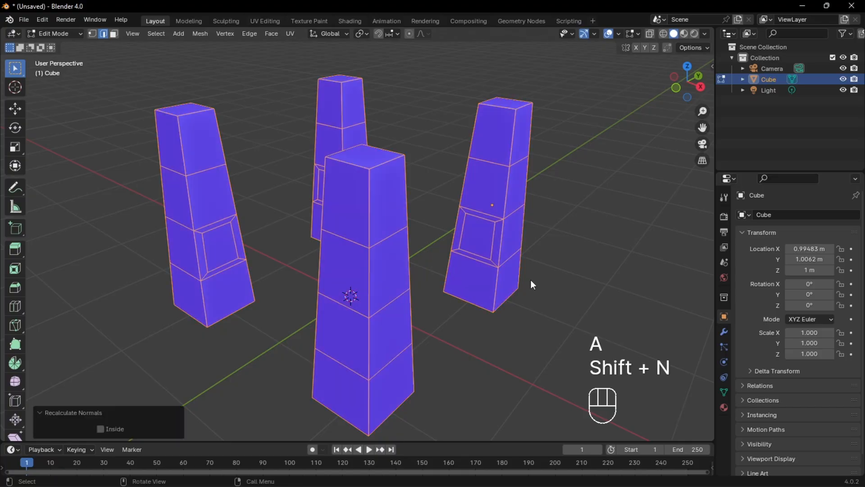
{"action": "key", "text": "Tab"}
{"action": "left_click", "coordinate": [635, 34]}
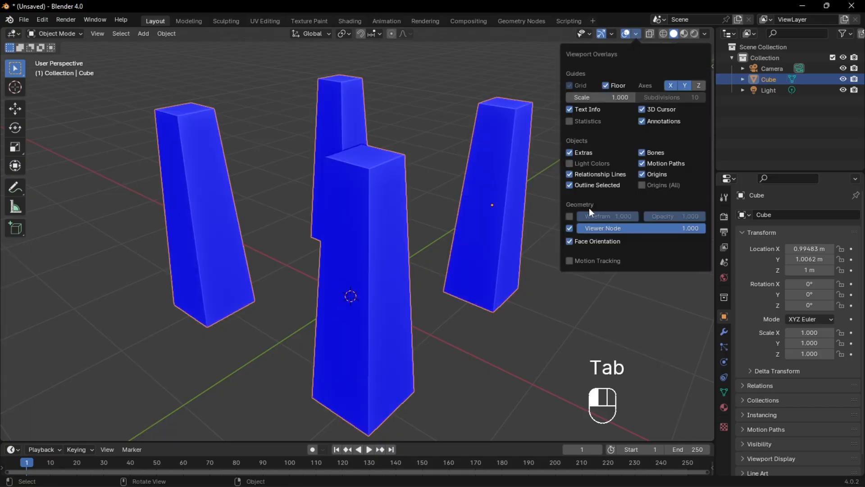
{"action": "left_click", "coordinate": [570, 241]}
{"action": "middle_click_drag", "start_coordinate": [547, 210], "coordinate": [486, 249]}
- Bridge the facing inset panels of two neighbouring posts with Bridge Edge Loops to form a lower crossbar
{"action": "key", "text": "Tab"}
{"action": "key", "text": "3"}
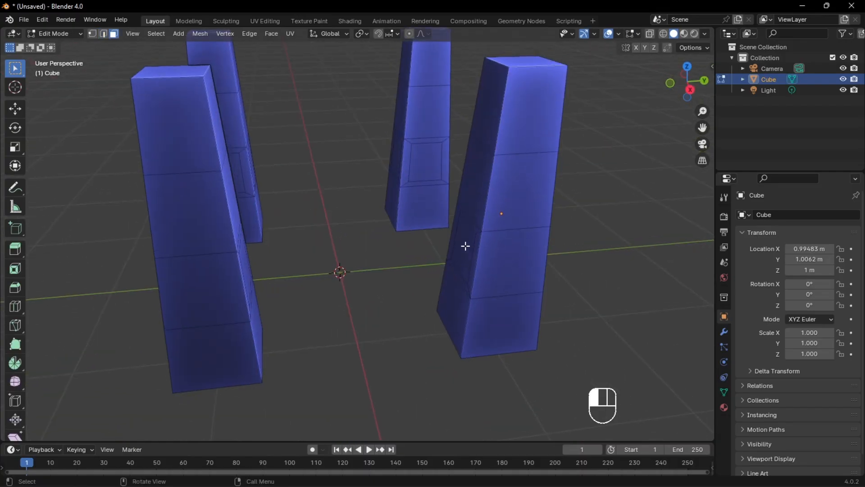
{"action": "left_click", "coordinate": [466, 245]}
{"action": "middle_click_drag", "start_coordinate": [465, 245], "coordinate": [435, 270]}
{"action": "left_click", "coordinate": [205, 267], "text": "shift"}
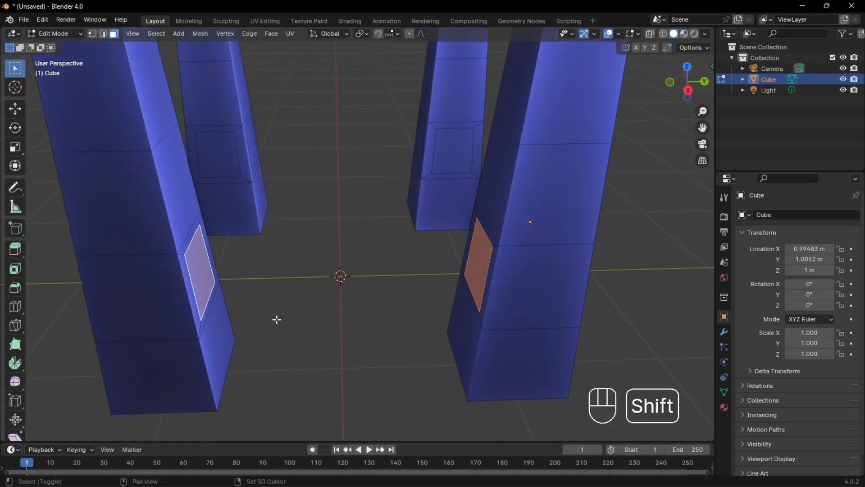
{"action": "left_click", "coordinate": [244, 36]}
{"action": "left_click", "coordinate": [269, 67]}
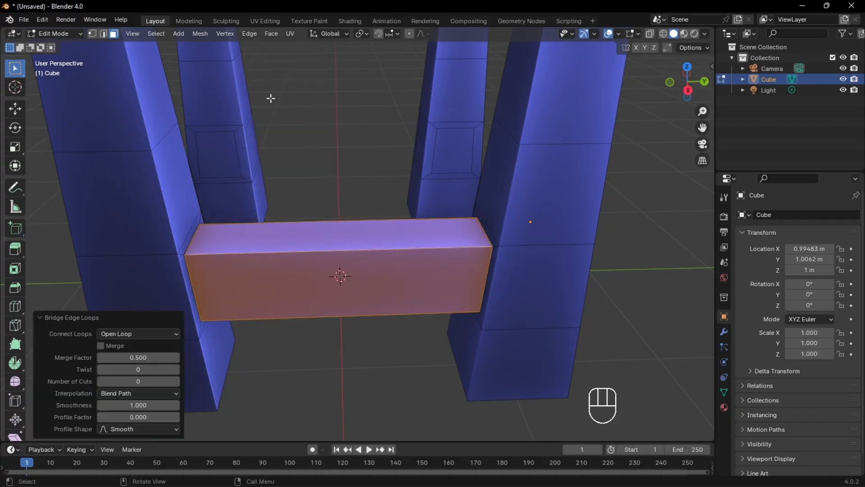
- Repeat the bridge between the facing inset panels on the three remaining sides of the frame
{"action": "middle_click_drag", "start_coordinate": [273, 241], "coordinate": [380, 267]}
{"action": "left_click", "coordinate": [533, 252]}
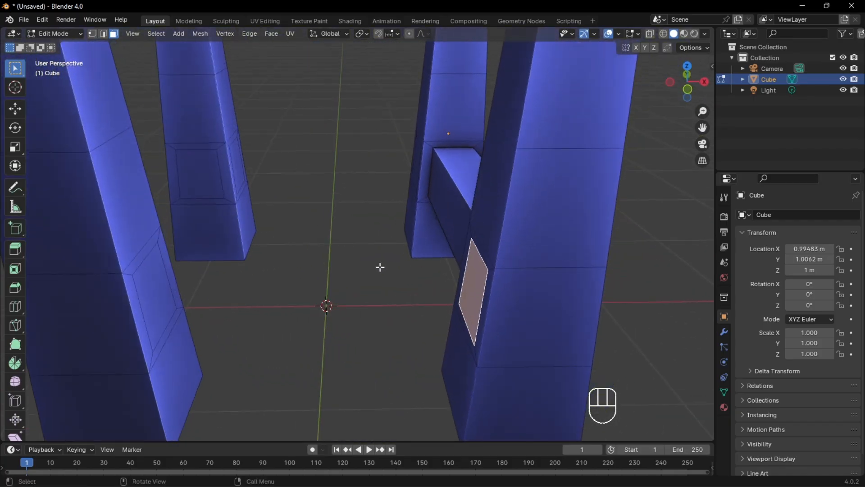
{"action": "left_click", "coordinate": [160, 289], "text": "shift"}
{"action": "key", "text": "shift+r"}
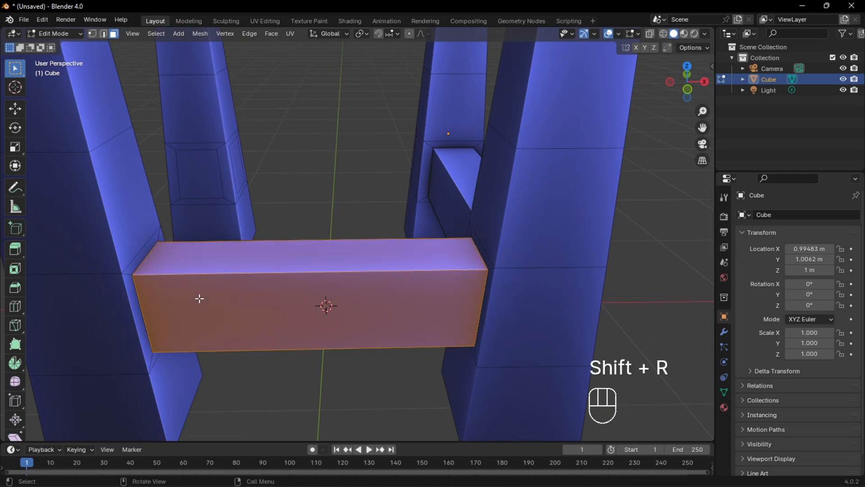
{"action": "middle_click_drag", "start_coordinate": [212, 298], "coordinate": [444, 308]}
{"action": "left_click", "coordinate": [557, 303]}
{"action": "left_click", "coordinate": [195, 300], "text": "shift"}
{"action": "key", "text": "shift+r"}
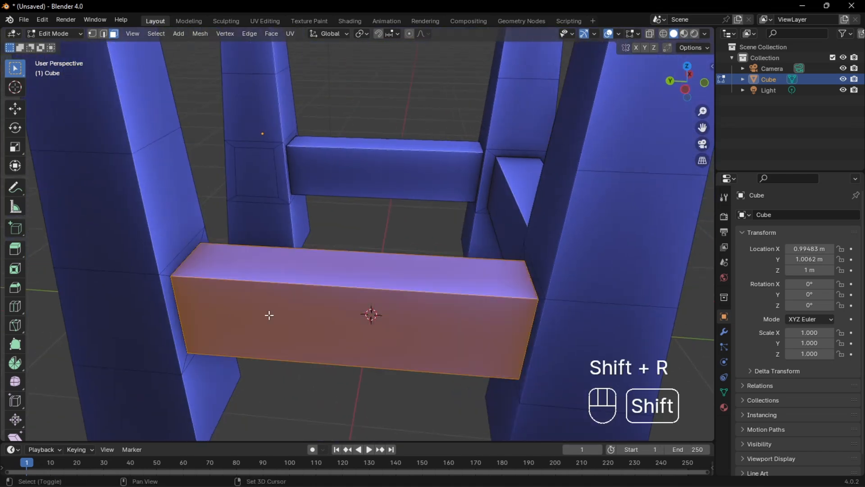
{"action": "middle_click_drag", "start_coordinate": [270, 315], "coordinate": [520, 295]}
{"action": "left_click", "coordinate": [540, 289]}
{"action": "left_click", "coordinate": [258, 289], "text": "shift"}
{"action": "key", "text": "shift+r"}
{"action": "middle_click_drag", "start_coordinate": [336, 296], "coordinate": [462, 348]}
- Add a 2 m cube to the mesh and raise it about 1.53 m along Z above the crossbars
{"action": "key", "text": "shift+a"}
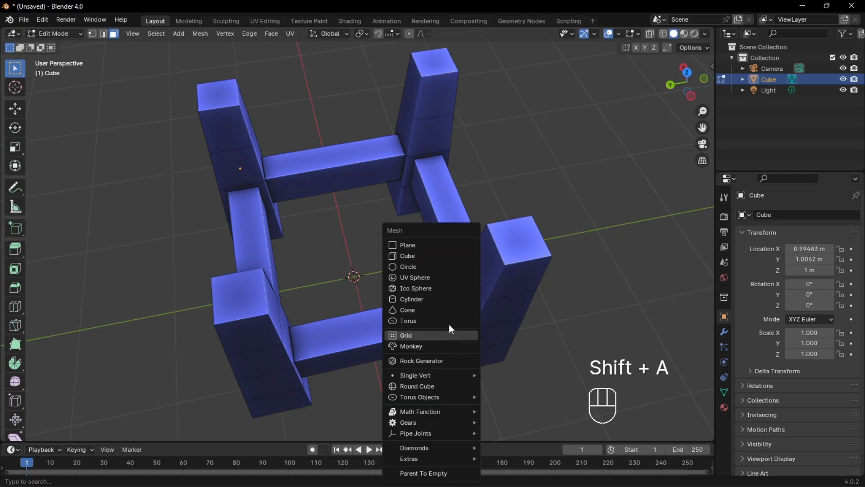
{"action": "left_click", "coordinate": [438, 255]}
{"action": "middle_click_drag", "start_coordinate": [440, 251], "coordinate": [457, 242]}
{"action": "key", "text": "g"}
{"action": "key", "text": "z"}
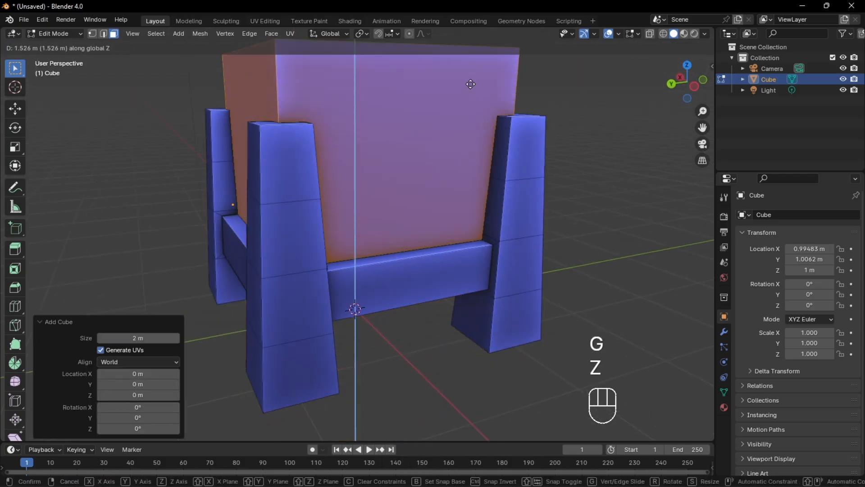
{"action": "left_click", "coordinate": [470, 80]}
{"action": "middle_click_drag", "start_coordinate": [473, 77], "coordinate": [477, 156], "text": "shift"}
- Flatten the new cube along Z and adjust its height to the level of the post tops
{"action": "key", "text": "s"}
{"action": "key", "text": "z"}
{"action": "left_click", "coordinate": [431, 244]}
{"action": "key", "text": "g"}
{"action": "key", "text": "z"}
{"action": "left_click", "coordinate": [546, 189]}
- Narrow the block along Y to a scale of about 0.354 and move it along Y over one pair of posts
{"action": "key", "text": "s"}
{"action": "key", "text": "x"}
{"action": "key", "text": "y"}
{"action": "left_click", "coordinate": [426, 176]}
{"action": "key", "text": "g"}
{"action": "key", "text": "y"}
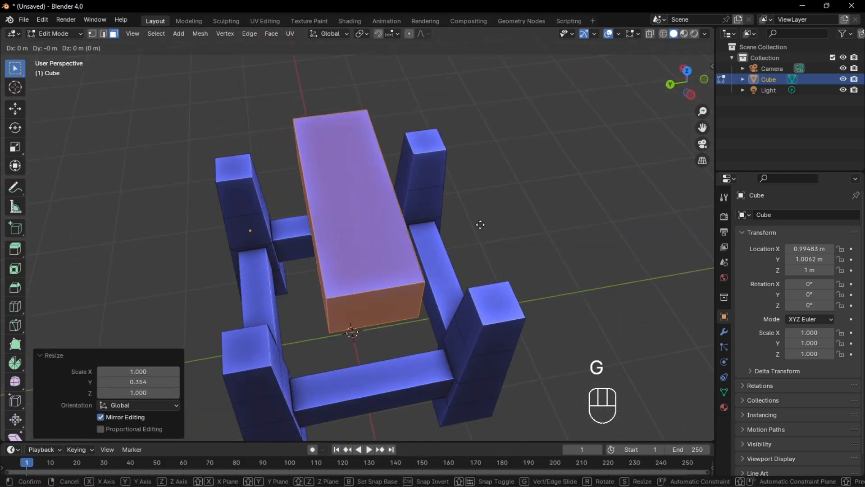
{"action": "left_click", "coordinate": [390, 243]}
- Adjust the block's width along Y to suit the posts and lengthen it along X by about 1.267
{"action": "key", "text": "s"}
{"action": "key", "text": "y"}
{"action": "left_click", "coordinate": [376, 266]}
{"action": "middle_click_drag", "start_coordinate": [401, 302], "coordinate": [506, 280]}
{"action": "key", "text": "s"}
{"action": "key", "text": "x"}
{"action": "left_click", "coordinate": [557, 285]}
{"action": "middle_click_drag", "start_coordinate": [558, 285], "coordinate": [467, 236]}
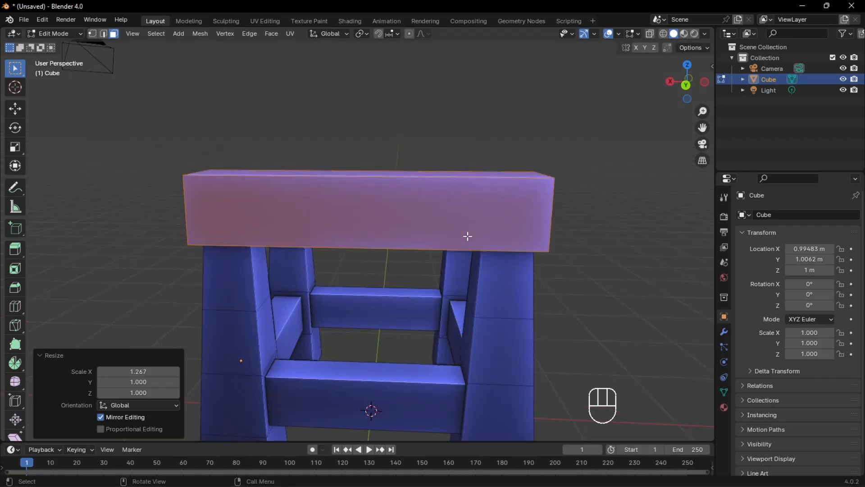
- Add five evenly spaced loop cuts across the length of the top beam
{"action": "key", "text": "ctrl+r"}
{"action": "scroll", "coordinate": [450, 232], "scroll_direction": "up", "scroll_amount": 4}
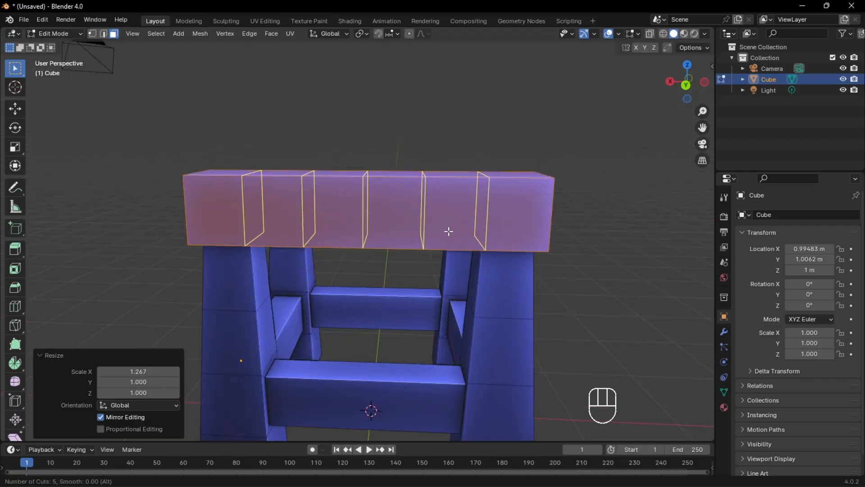
{"action": "left_click", "coordinate": [450, 232]}
{"action": "right_click", "coordinate": [449, 232]}
{"action": "middle_click_drag", "start_coordinate": [449, 232], "coordinate": [381, 242]}
- Lower the beam's middle top edge and the top edges beside it along Z to form a dip
{"action": "left_click", "coordinate": [343, 201]}
{"action": "key", "text": "g"}
{"action": "key", "text": "z"}
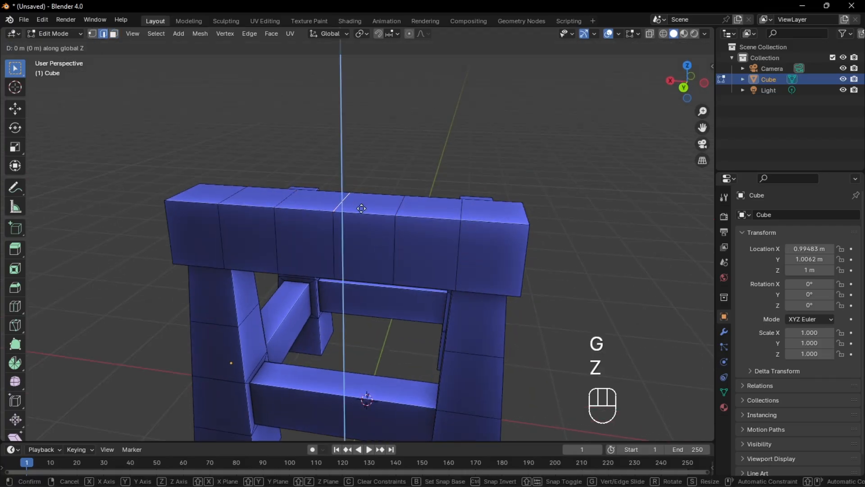
{"action": "left_click", "coordinate": [369, 257]}
{"action": "left_click", "coordinate": [401, 206]}
{"action": "key", "text": "g"}
{"action": "key", "text": "z"}
{"action": "left_click", "coordinate": [422, 246]}
{"action": "left_click", "coordinate": [284, 206]}
{"action": "key", "text": "g"}
- Undo the latest trial edits to the beam's dipped top edges
{"action": "key", "text": "ctrl+z"}
{"action": "key", "text": "ctrl+z"}
{"action": "key", "text": "ctrl+z"}
{"action": "key", "text": "ctrl+z"}
{"action": "key", "text": "ctrl+z"}
{"action": "key", "text": "ctrl+z"}
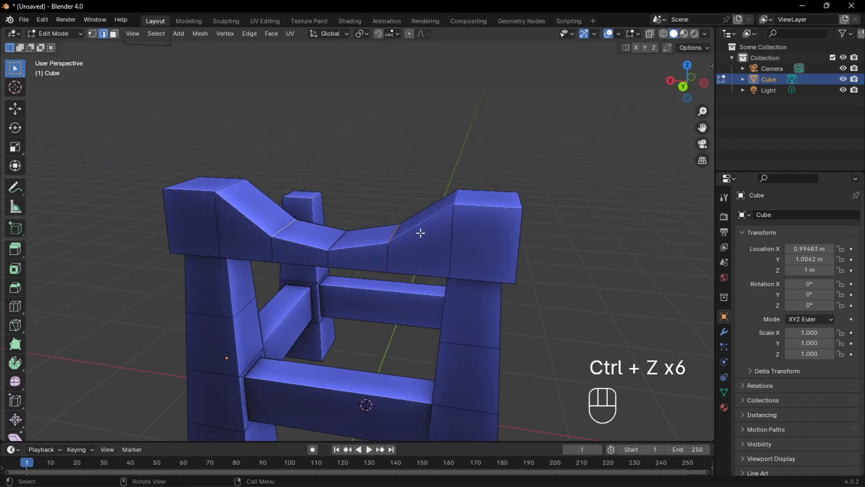
- Spread the two edge loops on either side of the beam's centre outward along X to widen the dip
{"action": "key", "text": "2"}
{"action": "left_click", "coordinate": [276, 242], "text": "alt+shift"}
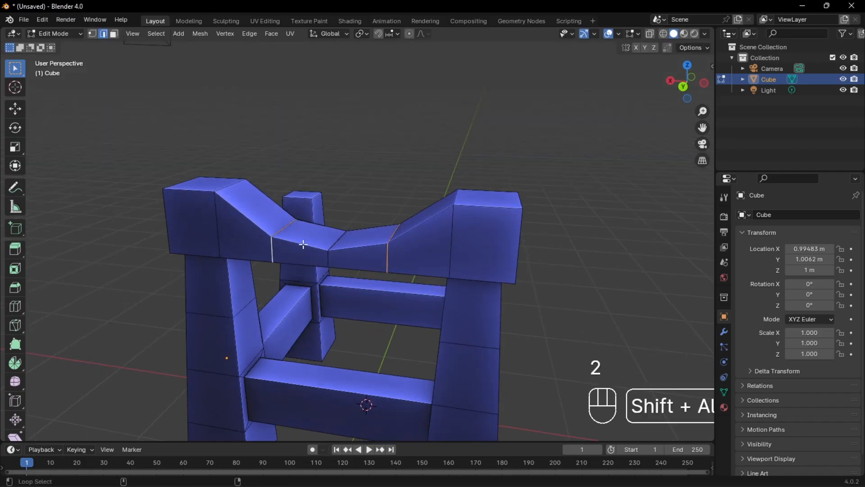
{"action": "key", "text": "s"}
{"action": "key", "text": "x"}
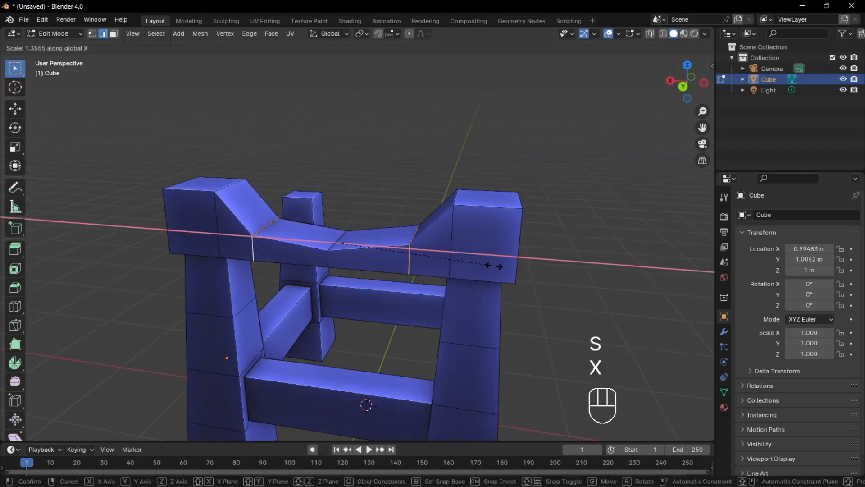
{"action": "left_click", "coordinate": [487, 264]}
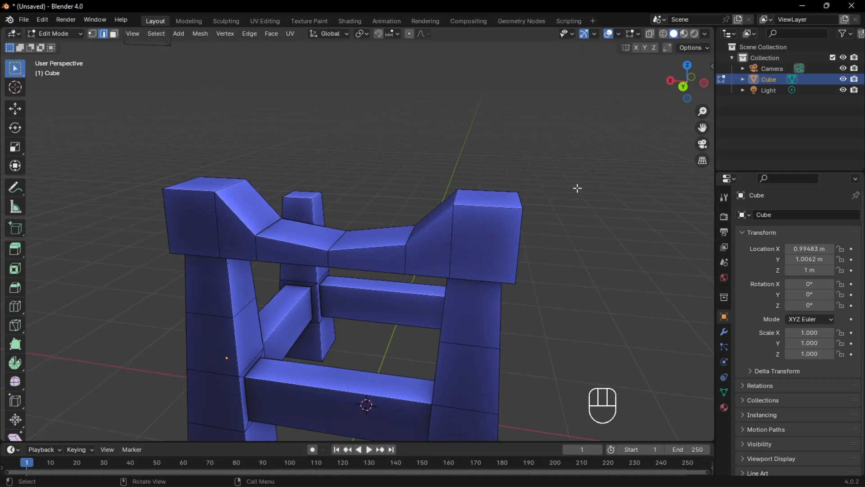
{"action": "middle_click_drag", "start_coordinate": [576, 188], "coordinate": [389, 163]}
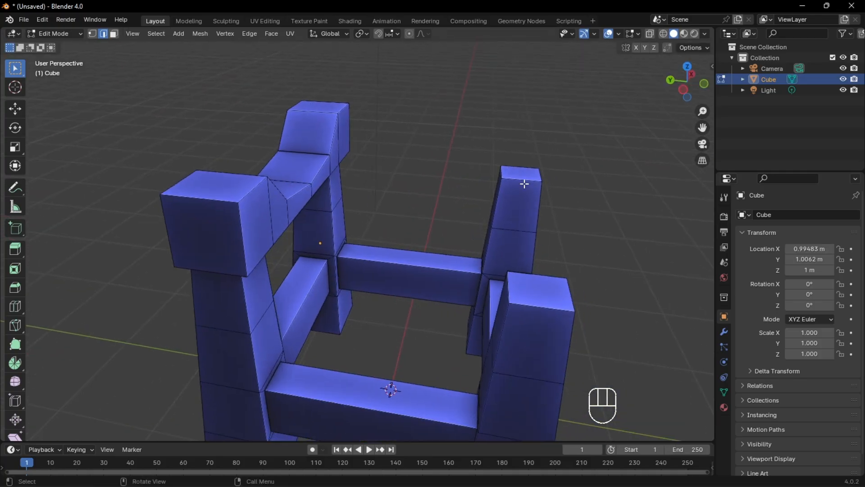
{"action": "key", "text": "ctrl+z"}
- Inset the inward-facing side faces at both ends of the top beam individually
{"action": "left_click", "coordinate": [338, 232]}
{"action": "middle_click_drag", "start_coordinate": [338, 232], "coordinate": [489, 217]}
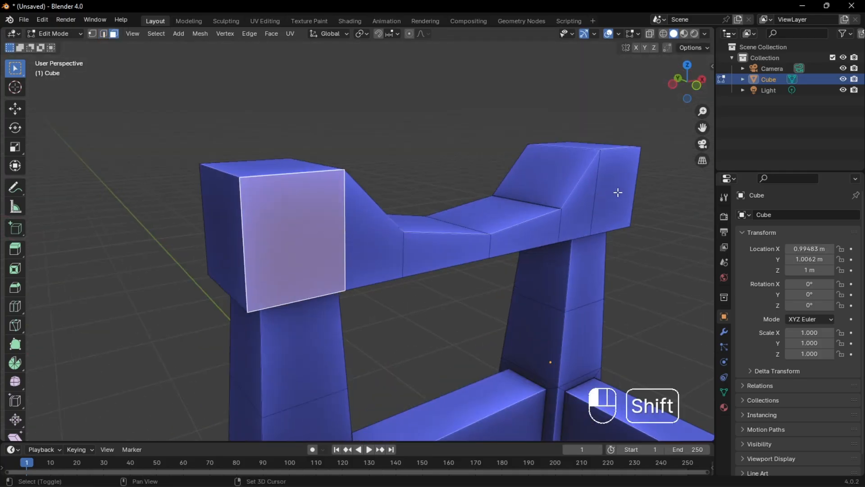
{"action": "left_click", "coordinate": [617, 192], "text": "shift"}
{"action": "key", "text": "i"}
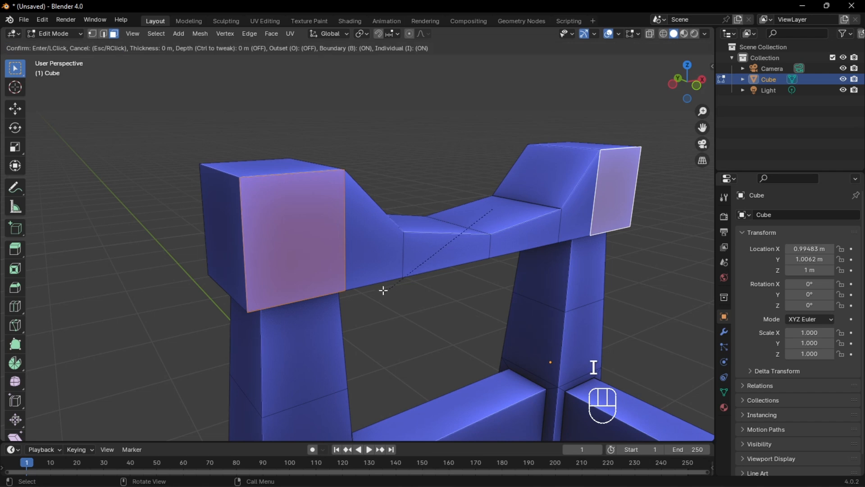
{"action": "left_click", "coordinate": [392, 281]}
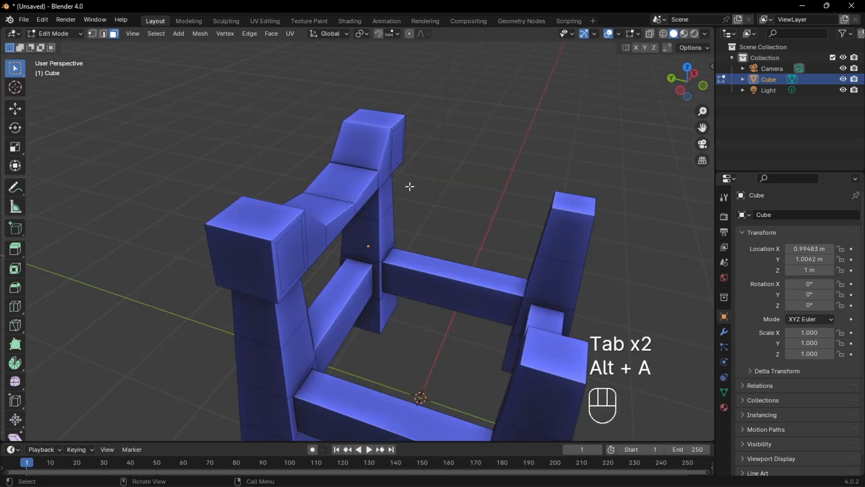
- Duplicate the whole top beam and move the copy about -1.986 m along Y onto the opposite posts
{"action": "key", "text": "l"}
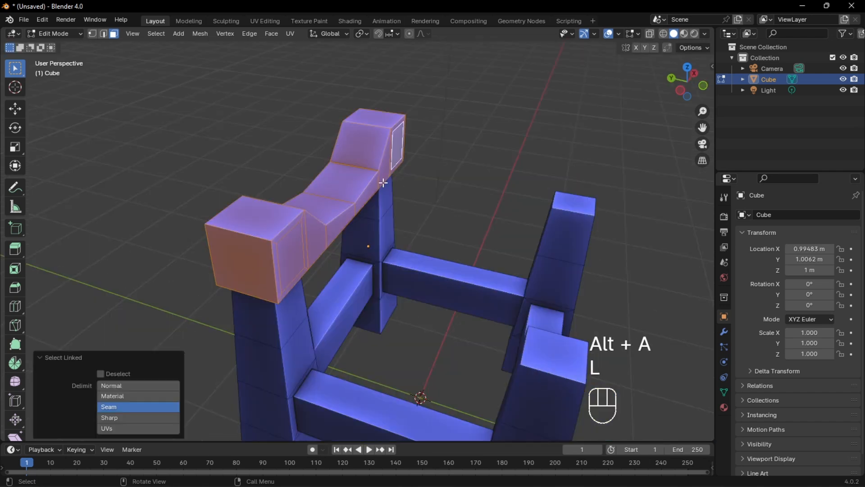
{"action": "key", "text": "shift+d"}
{"action": "key", "text": "x"}
{"action": "key", "text": "y"}
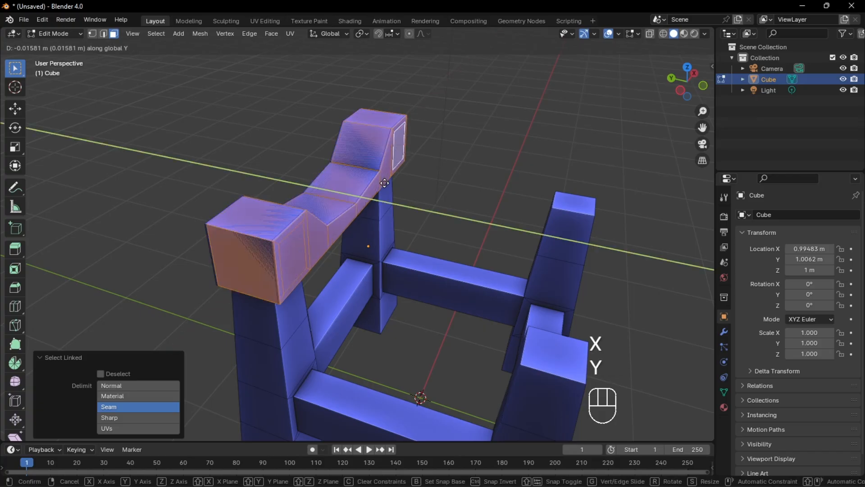
{"action": "left_click", "coordinate": [629, 234]}
- Rotate the duplicated beam 180° around the Z axis
{"action": "middle_click_drag", "start_coordinate": [630, 234], "coordinate": [533, 301]}
{"action": "key", "text": "r"}
{"action": "type", "text": "z"}
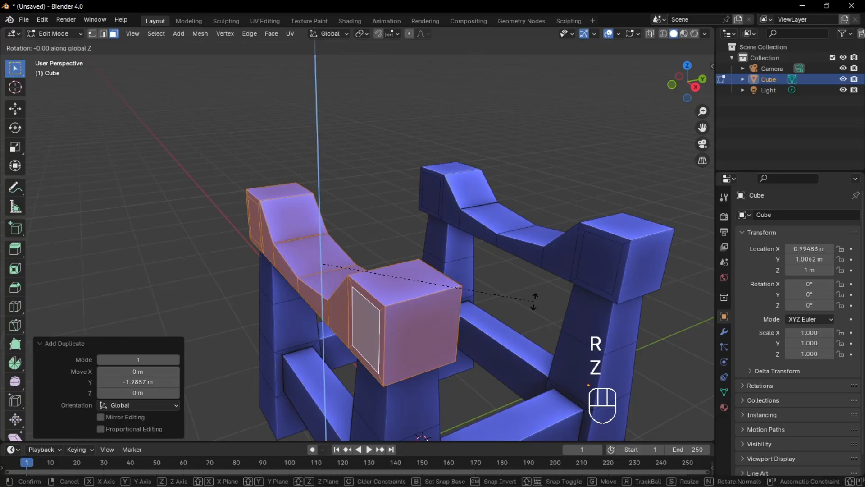
{"action": "type", "text": "180"}
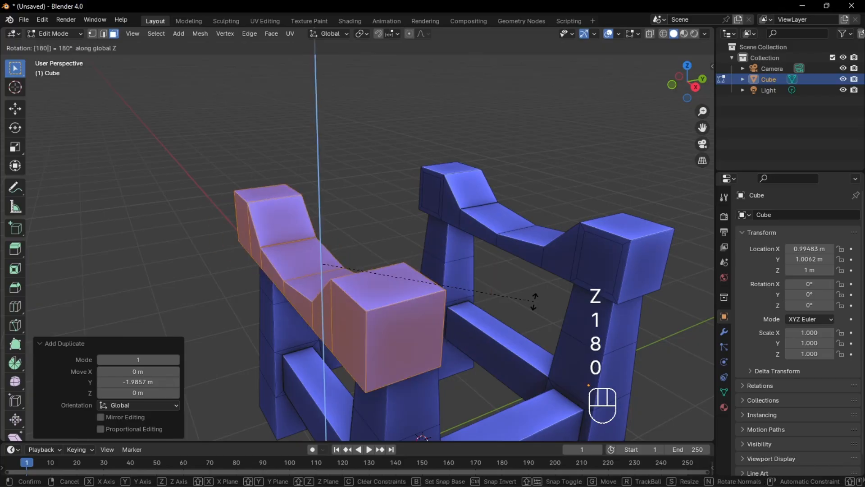
{"action": "key", "text": "Return"}
- Move the rotated beam about 0.096 m along Y to align it over its posts
{"action": "middle_click_drag", "start_coordinate": [533, 299], "coordinate": [486, 203]}
{"action": "key", "text": "g"}
{"action": "key", "text": "x"}
{"action": "key", "text": "y"}
{"action": "left_click", "coordinate": [489, 295]}
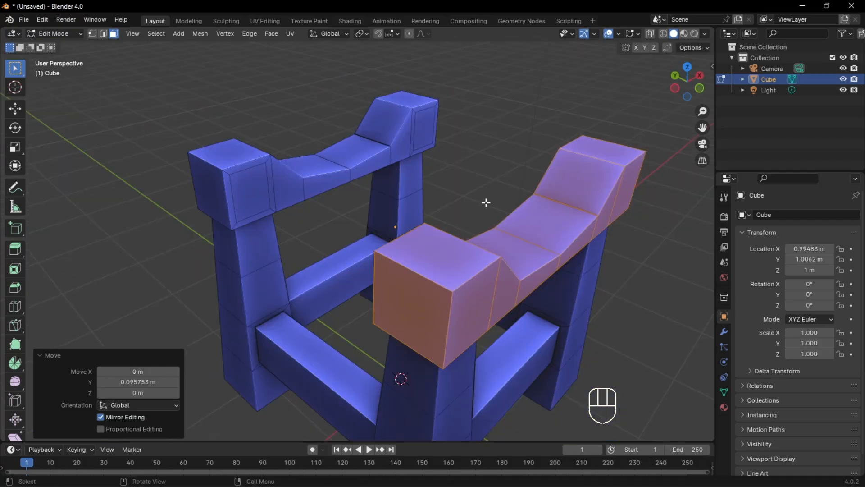
- Bridge the facing inset faces of the two top beams at both ends to form upper crossbars
{"action": "left_click", "coordinate": [256, 183]}
{"action": "middle_click_drag", "start_coordinate": [303, 187], "coordinate": [407, 179]}
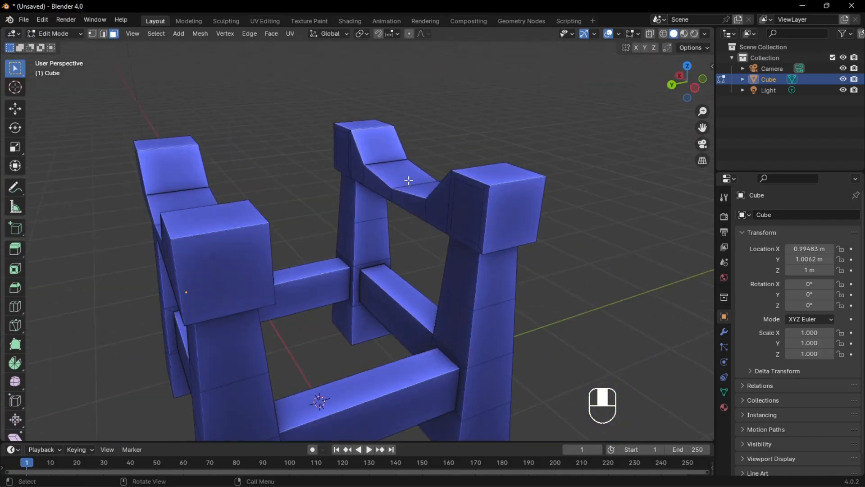
{"action": "left_click", "coordinate": [459, 209], "text": "shift"}
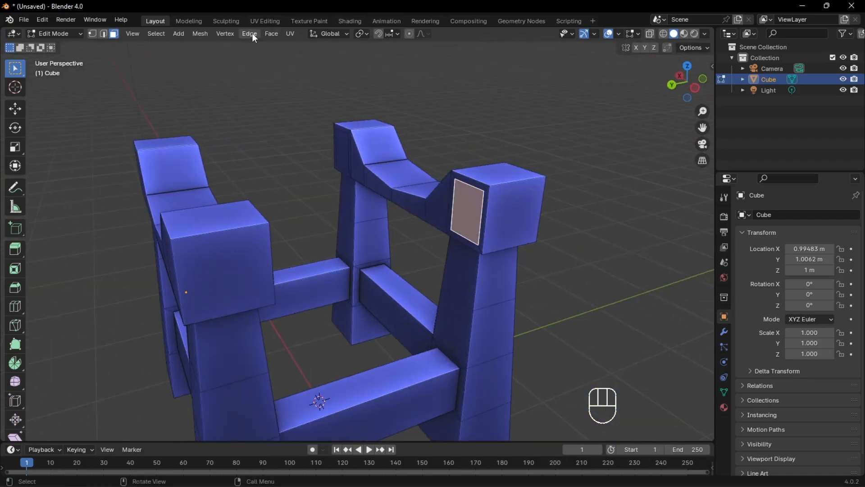
{"action": "left_click", "coordinate": [249, 33]}
{"action": "left_click", "coordinate": [282, 68]}
{"action": "middle_click_drag", "start_coordinate": [316, 123], "coordinate": [355, 281]}
{"action": "key", "text": "ctrl+z"}
{"action": "key", "text": "shift+r"}
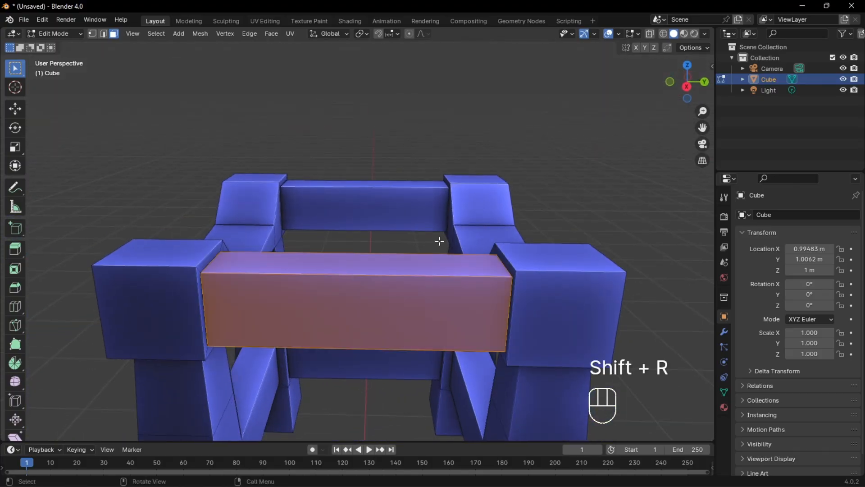
{"action": "left_click", "coordinate": [585, 94]}
{"action": "middle_click_drag", "start_coordinate": [585, 94], "coordinate": [355, 168]}
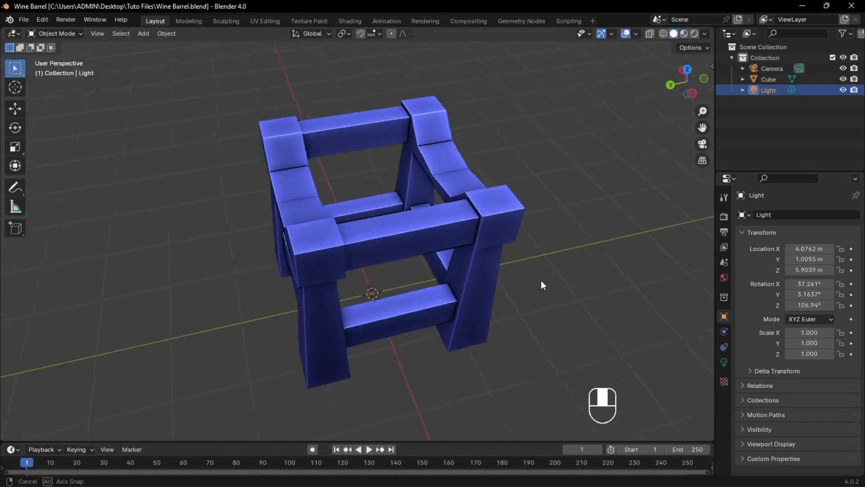
- Add a cylinder with 24 vertices and raise it along Z to about 3.45 m, above the stand
{"action": "key", "text": "shift+a"}
{"action": "mouse_move", "coordinate": [532, 273]}
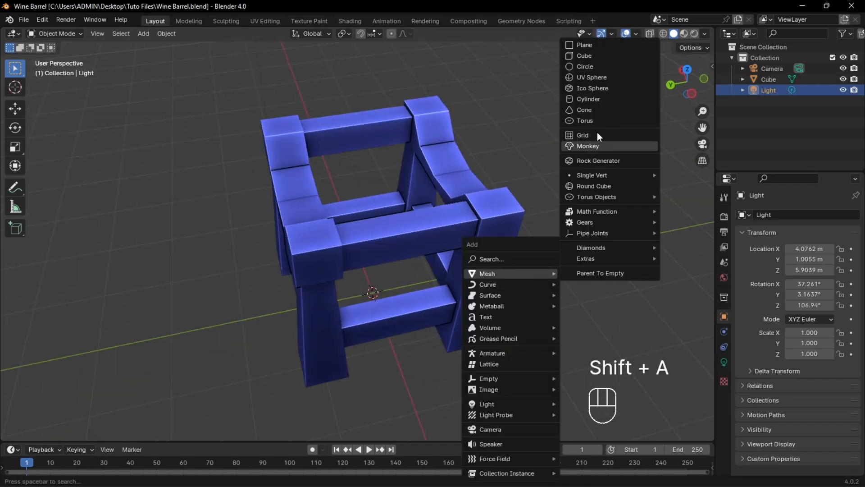
{"action": "left_click", "coordinate": [602, 99]}
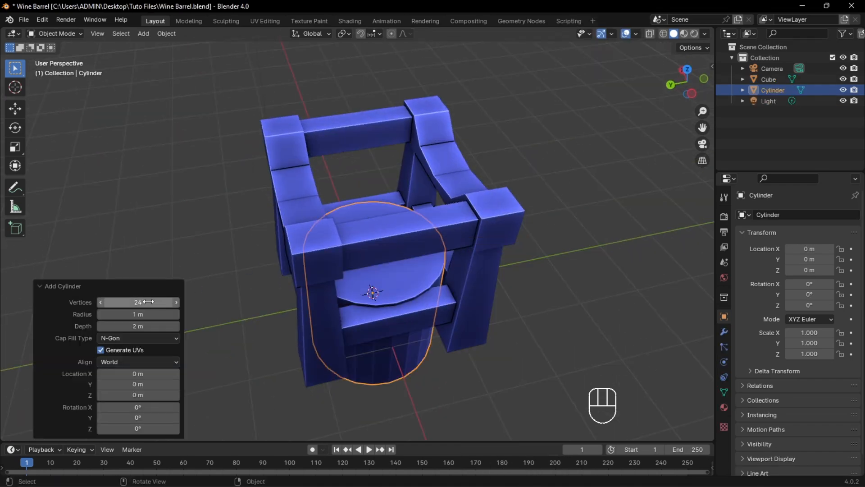
{"action": "middle_click_drag", "start_coordinate": [237, 304], "coordinate": [560, 280]}
{"action": "key", "text": "g"}
{"action": "key", "text": "z"}
{"action": "left_click", "coordinate": [475, 277]}
- Rotate the cylinder 90° around the X axis so it lies horizontally
{"action": "key", "text": "r"}
{"action": "key", "text": "x"}
{"action": "key", "text": "9"}
{"action": "key", "text": "0"}
{"action": "key", "text": "Return"}
- Stretch the horizontal cylinder along Y to a scale factor of about 1.445
{"action": "scroll", "coordinate": [560, 280], "scroll_direction": "down", "scroll_amount": 2}
{"action": "key", "text": "s"}
{"action": "key", "text": "y"}
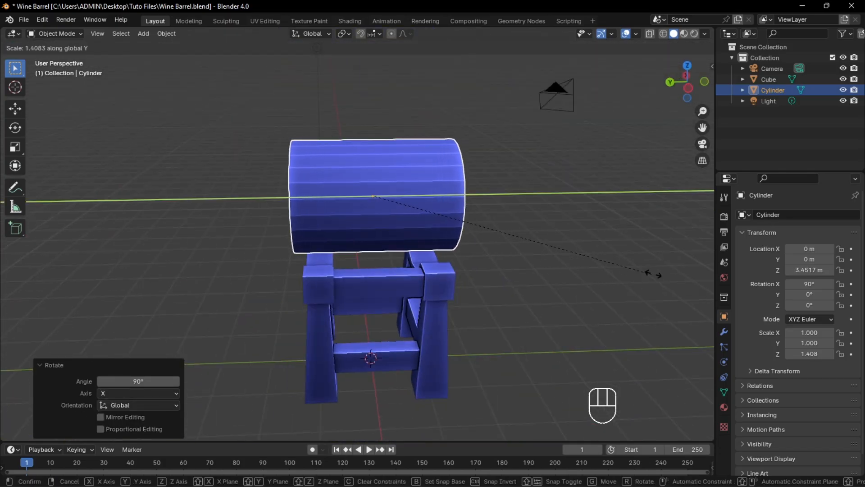
{"action": "left_click", "coordinate": [599, 268]}
{"action": "scroll", "coordinate": [561, 271], "scroll_direction": "up", "scroll_amount": 3}
- Add five evenly spaced loop cuts around the cylinder's circumference
{"action": "key", "text": "Tab"}
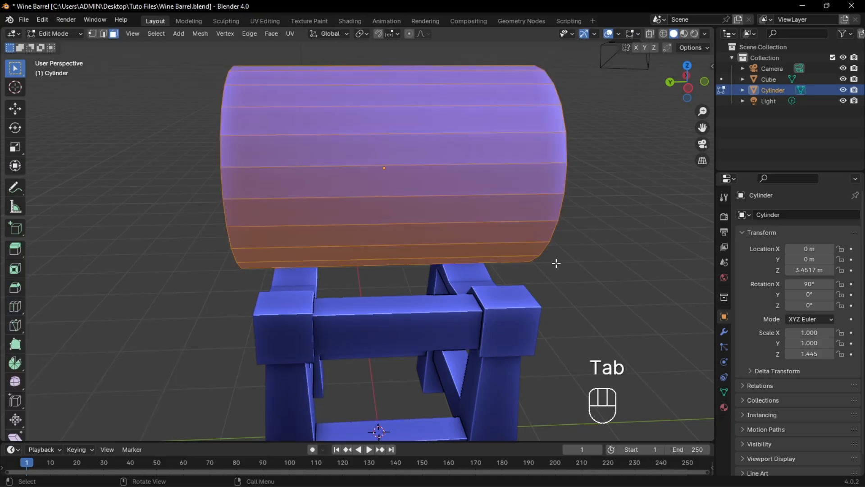
{"action": "key", "text": "ctrl+r"}
{"action": "scroll", "coordinate": [478, 197], "scroll_direction": "up", "scroll_amount": 4}
{"action": "left_click", "coordinate": [471, 196]}
{"action": "right_click", "coordinate": [471, 195]}
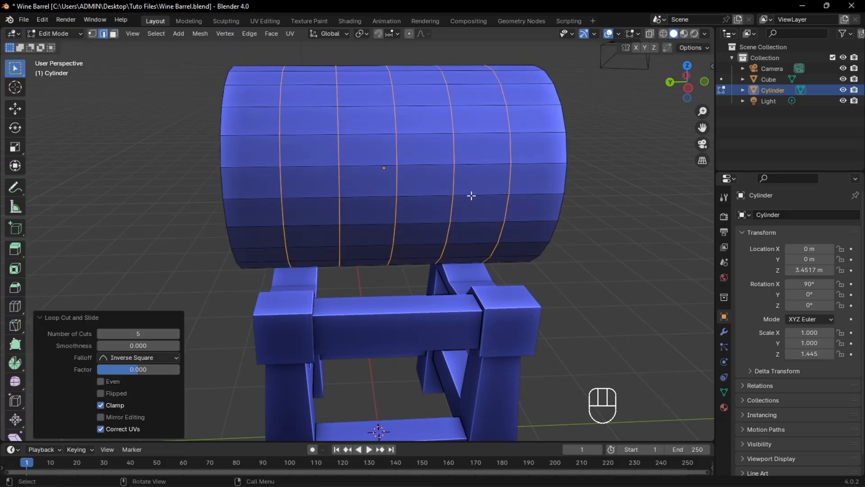
- Scale up the middle edge loop with proportional editing enabled to bulge the cylinder into a barrel shape
{"action": "left_click", "coordinate": [397, 150], "text": "alt"}
{"action": "middle_click_drag", "start_coordinate": [427, 166], "coordinate": [452, 176]}
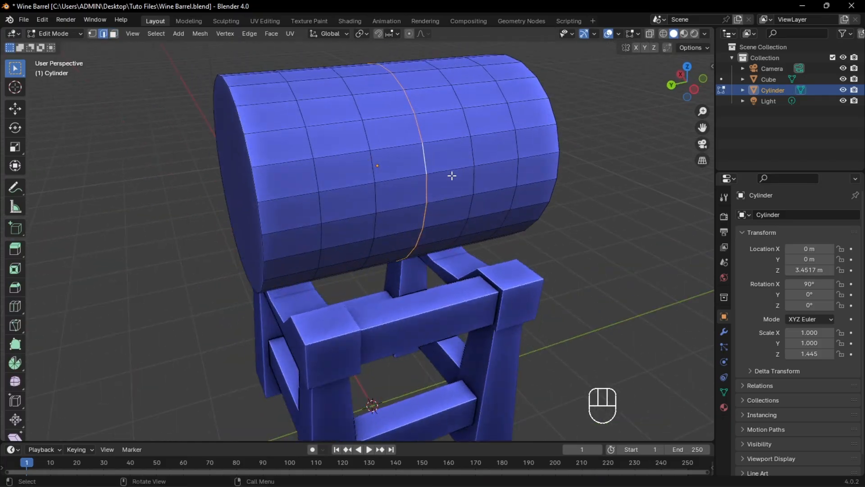
{"action": "left_click", "coordinate": [409, 34]}
{"action": "middle_click_drag", "start_coordinate": [487, 148], "coordinate": [498, 180], "text": "shift"}
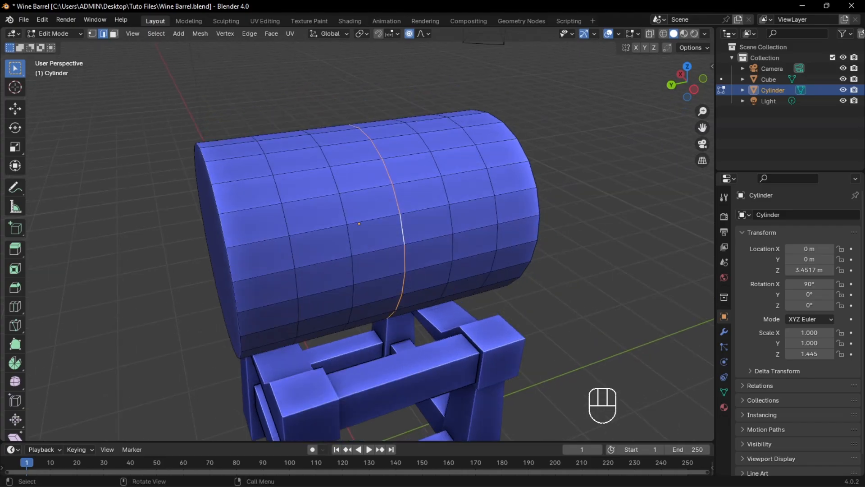
{"action": "key", "text": "s"}
{"action": "left_click", "coordinate": [615, 215]}
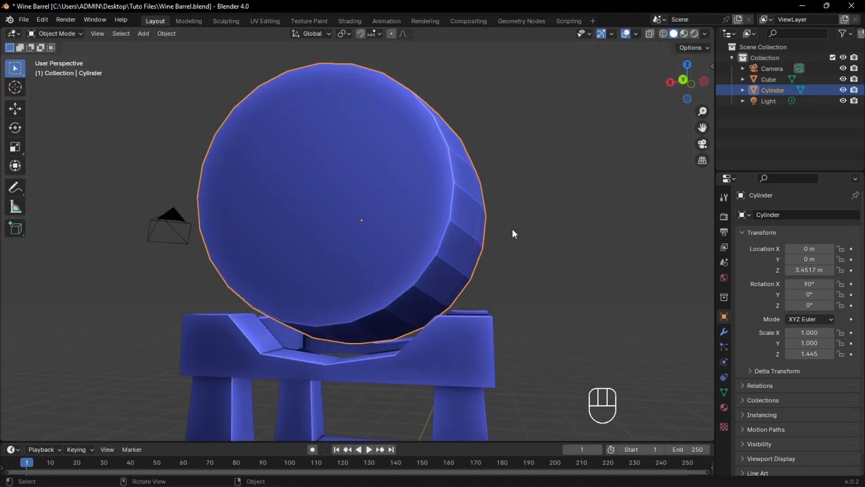
- Lower the barrel along Z to about 3.29 m so it sits in the stand's dipped beams
{"action": "key", "text": "g"}
{"action": "key", "text": "z"}
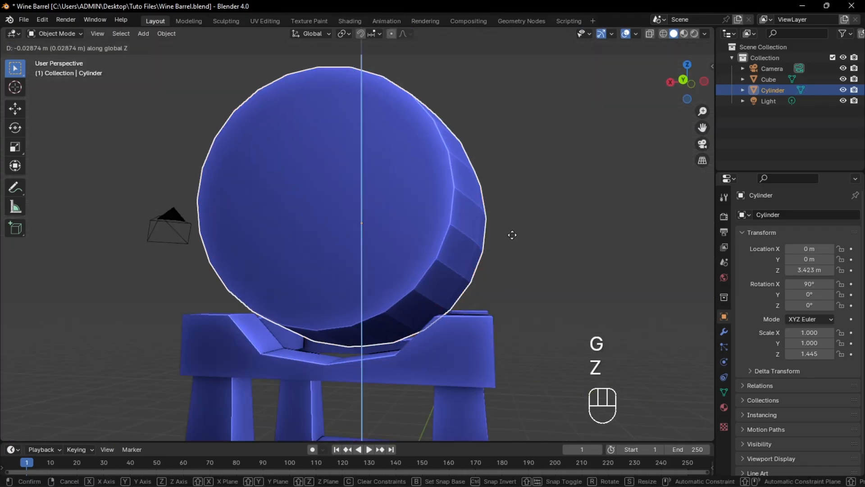
{"action": "left_click", "coordinate": [513, 243]}
{"action": "middle_click_drag", "start_coordinate": [514, 244], "coordinate": [412, 259]}
{"action": "left_click", "coordinate": [604, 269]}
- Bevel the outermost inner edge loop near each end of the barrel about 0.093 m wide to form two bands
{"action": "middle_click_drag", "start_coordinate": [604, 269], "coordinate": [539, 236]}
{"action": "left_click", "coordinate": [426, 207]}
{"action": "key", "text": "Tab"}
{"action": "left_click", "coordinate": [539, 235], "text": "alt+shift"}
{"action": "key", "text": "ctrl+b"}
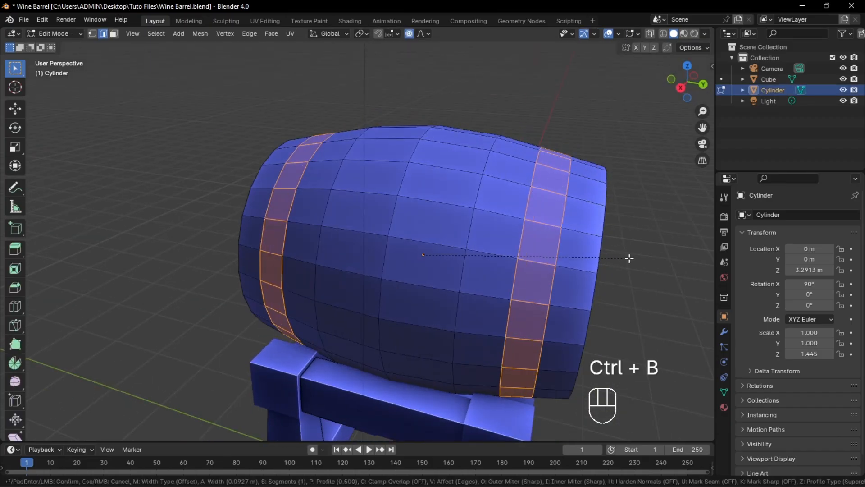
{"action": "left_click", "coordinate": [631, 262]}
- Extrude the two bands outward along their normals to form raised hoops around the barrel
{"action": "key", "text": "alt+e"}
{"action": "left_click", "coordinate": [634, 269]}
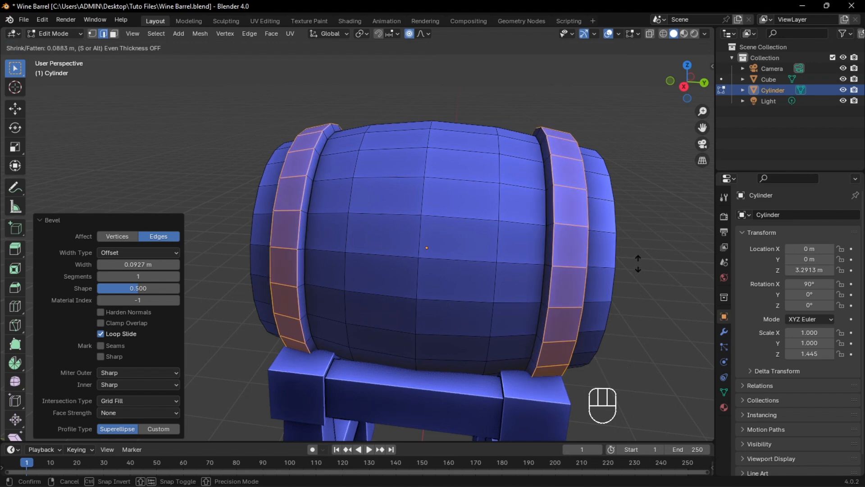
{"action": "left_click", "coordinate": [636, 250]}
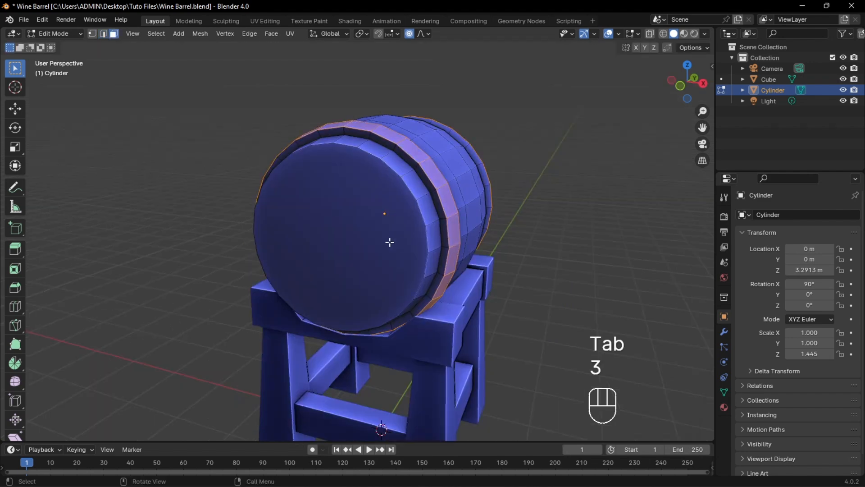
- Inset the barrel's circular end faces slightly to form narrow rims
{"action": "left_click", "coordinate": [401, 243]}
{"action": "middle_click_drag", "start_coordinate": [401, 247], "coordinate": [622, 290]}
{"action": "key", "text": "i"}
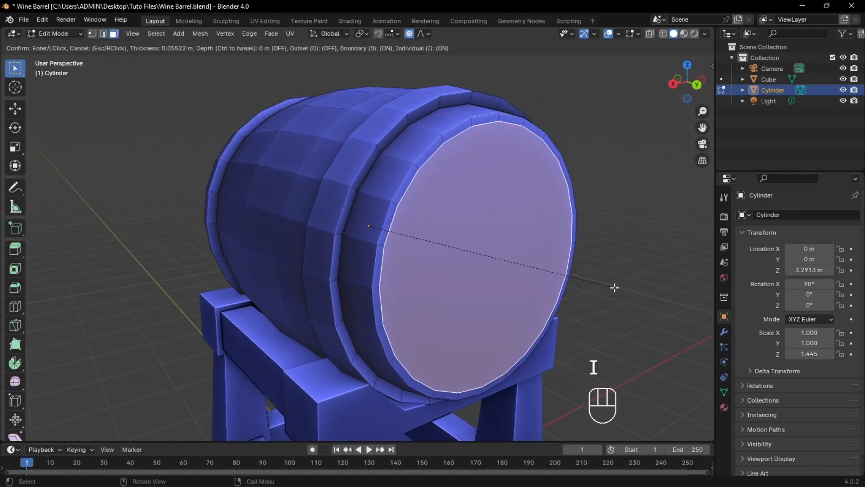
{"action": "left_click", "coordinate": [472, 286]}
- Extrude each inset end face inward to recess the barrel heads, and return to Object Mode
{"action": "middle_click_drag", "start_coordinate": [471, 286], "coordinate": [385, 272]}
{"action": "left_click", "coordinate": [341, 257]}
{"action": "scroll", "coordinate": [349, 258], "scroll_direction": "up", "scroll_amount": 1}
{"action": "key", "text": "e"}
{"action": "left_click", "coordinate": [419, 331]}
{"action": "scroll", "coordinate": [385, 271], "scroll_direction": "down", "scroll_amount": 5}
{"action": "left_click", "coordinate": [530, 357]}
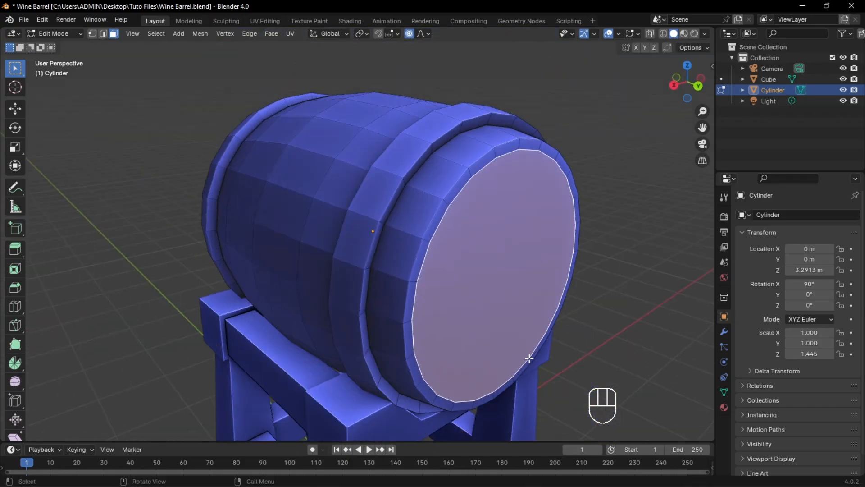
{"action": "key", "text": "e"}
{"action": "left_click", "coordinate": [534, 290]}
{"action": "key", "text": "Tab"}
- Hide the viewport overlays and examine the barrel and its recessed head
{"action": "left_click", "coordinate": [603, 153]}
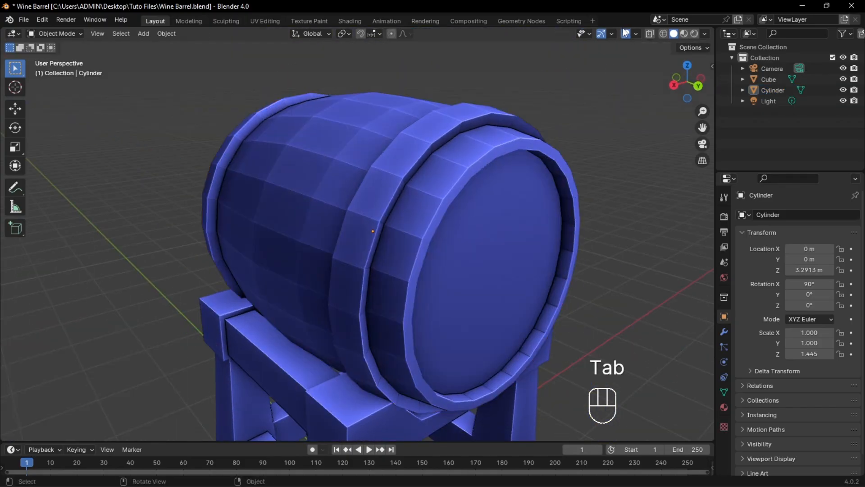
{"action": "left_click", "coordinate": [626, 34]}
{"action": "scroll", "coordinate": [568, 148], "scroll_direction": "down", "scroll_amount": 3}
{"action": "middle_click_drag", "start_coordinate": [555, 191], "coordinate": [554, 129], "text": "shift"}
{"action": "middle_click_drag", "start_coordinate": [496, 237], "coordinate": [520, 230]}
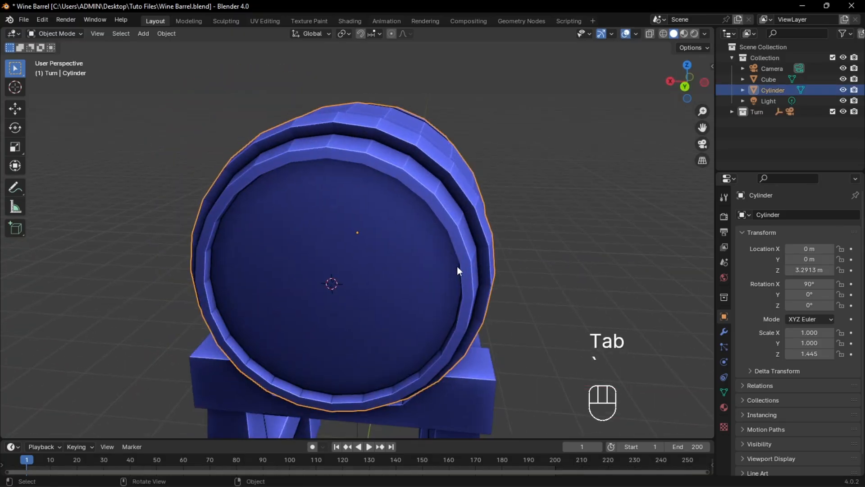
- Add a 24-vertex cylinder at the centre of the barrel head and scale it down to about 0.219
{"action": "key", "text": "shift+a"}
{"action": "mouse_move", "coordinate": [457, 274]}
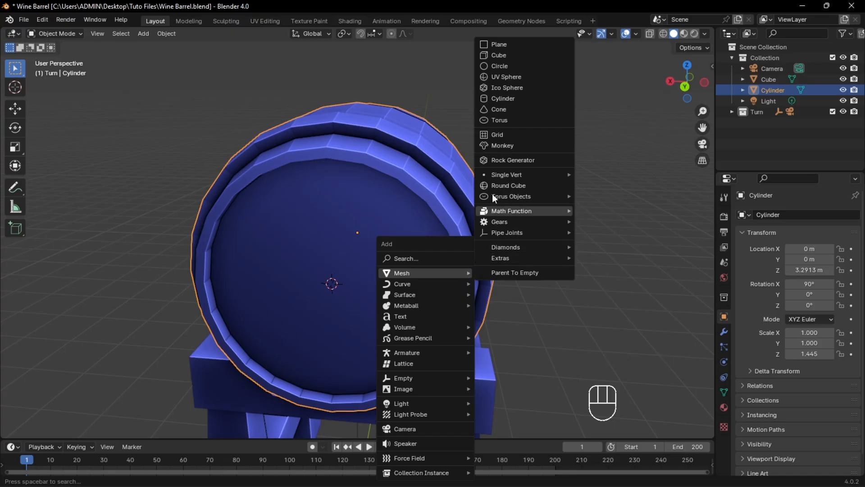
{"action": "left_click", "coordinate": [516, 99]}
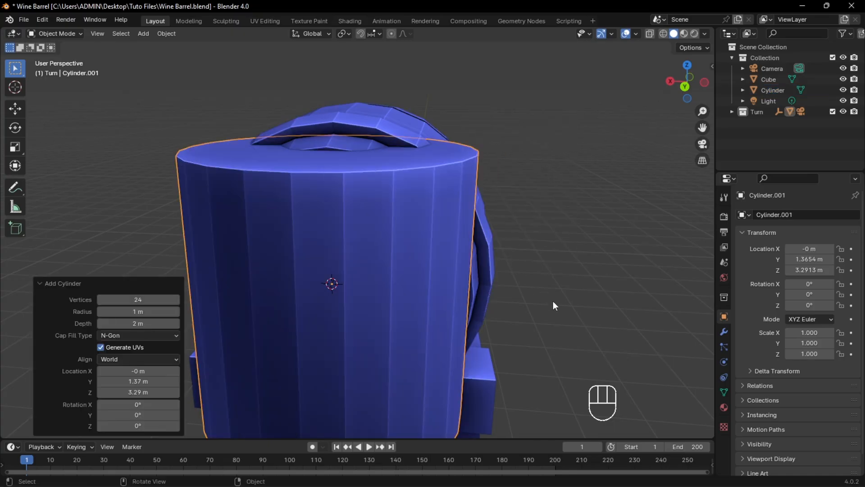
{"action": "key", "text": "s"}
{"action": "left_click", "coordinate": [395, 289]}
- Rotate the small cylinder 90° around the X axis so it points out of the barrel head
{"action": "key", "text": "r"}
{"action": "key", "text": "x"}
{"action": "key", "text": "9"}
{"action": "key", "text": "0"}
{"action": "key", "text": "Return"}
- Shrink the small cylinder further and lower it along Z to about 2.67 m, near the head's lower rim
{"action": "middle_click_drag", "start_coordinate": [455, 289], "coordinate": [444, 260], "text": "shift"}
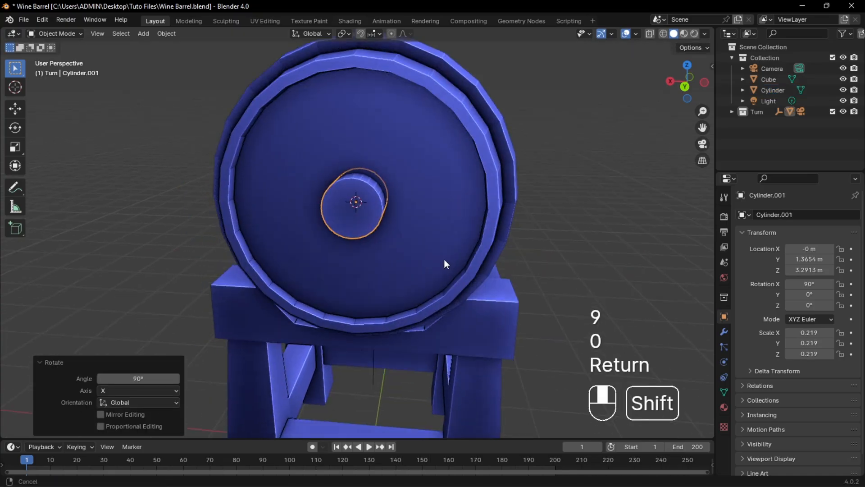
{"action": "scroll", "coordinate": [445, 260], "scroll_direction": "up", "scroll_amount": 2}
{"action": "key", "text": "s"}
{"action": "left_click", "coordinate": [437, 240]}
{"action": "key", "text": "g"}
{"action": "key", "text": "z"}
{"action": "left_click", "coordinate": [444, 328]}
- Inset the small cylinder's front face and extrude it outward about 0.013 m to form a narrower neck
{"action": "middle_click_drag", "start_coordinate": [444, 328], "coordinate": [498, 320]}
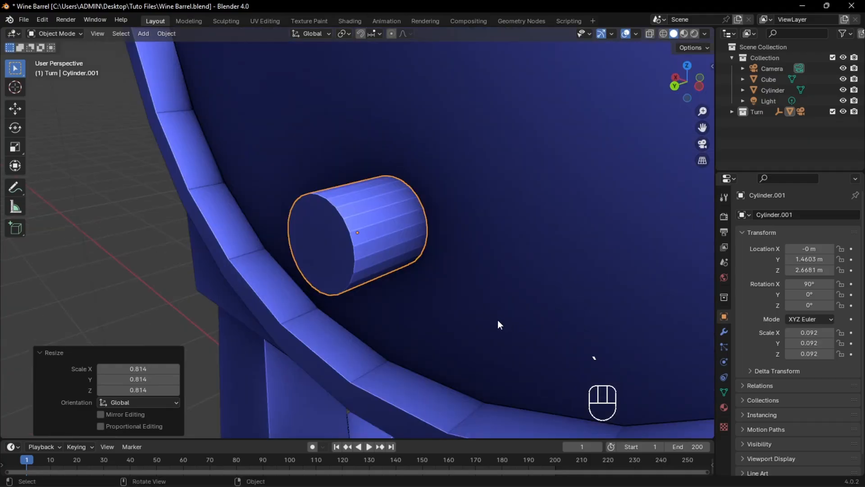
{"action": "key", "text": "Tab"}
{"action": "key", "text": "3"}
{"action": "left_click", "coordinate": [347, 267]}
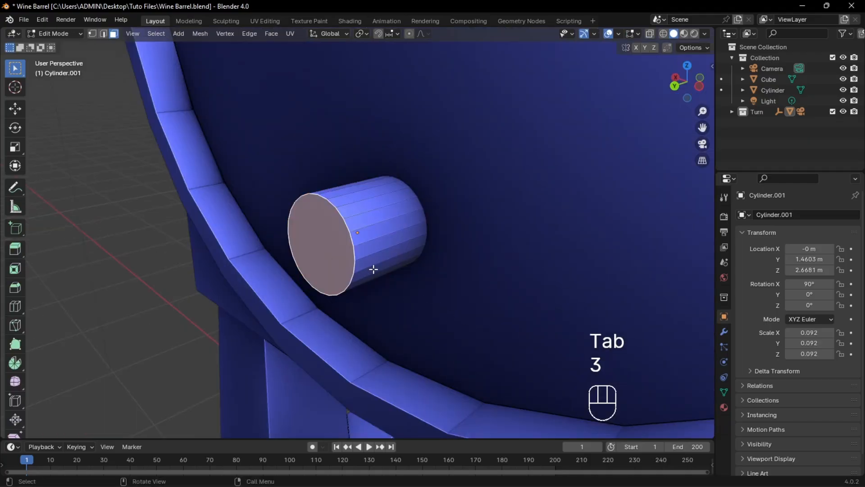
{"action": "middle_click_drag", "start_coordinate": [374, 269], "coordinate": [433, 301]}
{"action": "key", "text": "i"}
{"action": "left_click", "coordinate": [469, 304]}
{"action": "key", "text": "e"}
{"action": "left_click", "coordinate": [413, 302]}
- Extrude the neck face outward about 0.09 m and scale it up to flare the tap's end
{"action": "key", "text": "e"}
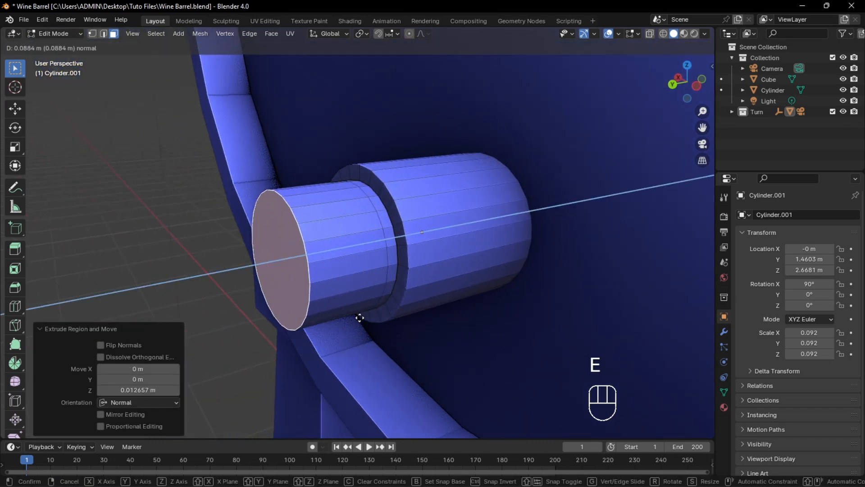
{"action": "left_click", "coordinate": [361, 318]}
{"action": "key", "text": "s"}
{"action": "left_click", "coordinate": [487, 378]}
- Inset the flared end face and move it outward along Y to give the tap a tapered tip
{"action": "middle_click_drag", "start_coordinate": [487, 378], "coordinate": [351, 243]}
{"action": "key", "text": "e"}
{"action": "right_click", "coordinate": [388, 305]}
{"action": "key", "text": "i"}
{"action": "left_click", "coordinate": [377, 246]}
{"action": "key", "text": "g"}
{"action": "key", "text": "y"}
{"action": "left_click", "coordinate": [359, 246]}
{"action": "key", "text": "Tab"}
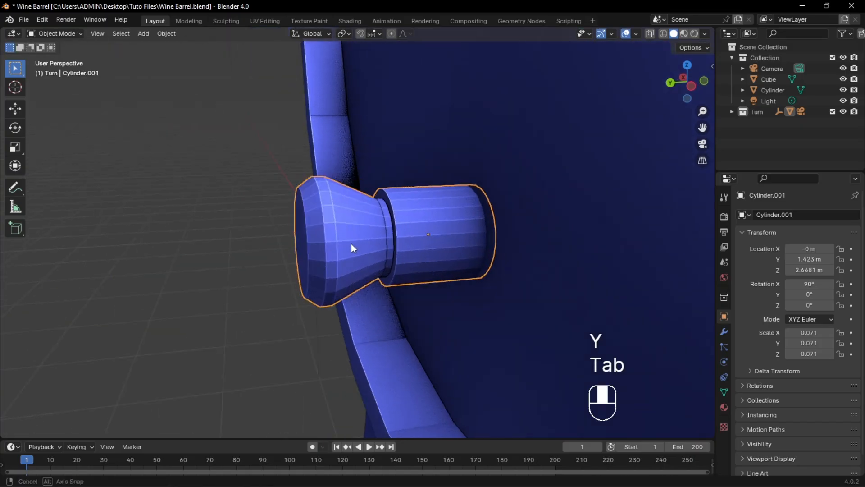
- Shorten the stand by scaling it along Z by 0.876
{"action": "key", "text": "Insert"}
{"action": "left_click", "coordinate": [457, 228]}
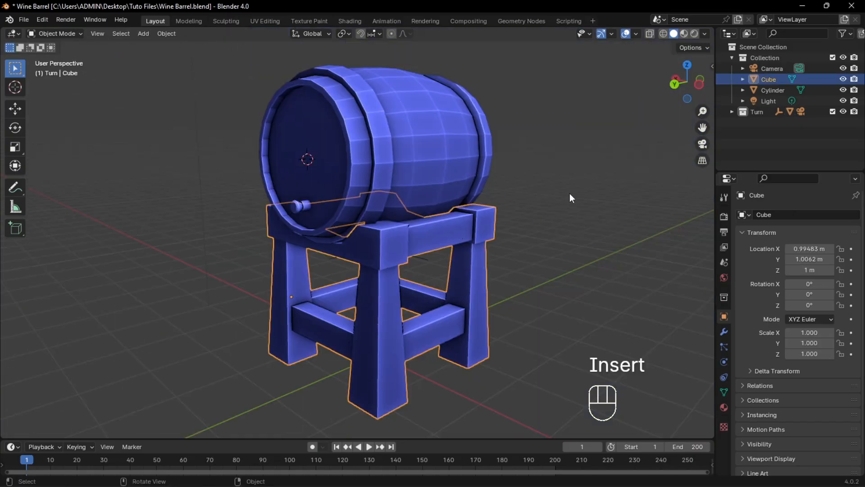
{"action": "key", "text": "s"}
{"action": "key", "text": "z"}
{"action": "left_click", "coordinate": [432, 145]}
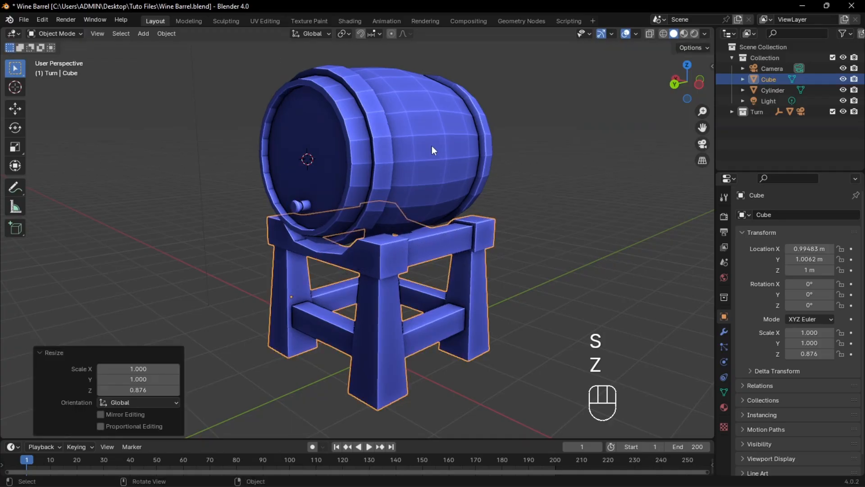
- Lower the barrel along Z to about 3.16 m so it rests on the shortened stand
{"action": "left_click", "coordinate": [432, 145]}
{"action": "key", "text": "g"}
{"action": "key", "text": "z"}
{"action": "left_click", "coordinate": [600, 218]}
{"action": "scroll", "coordinate": [623, 71], "scroll_direction": "up", "scroll_amount": 2}
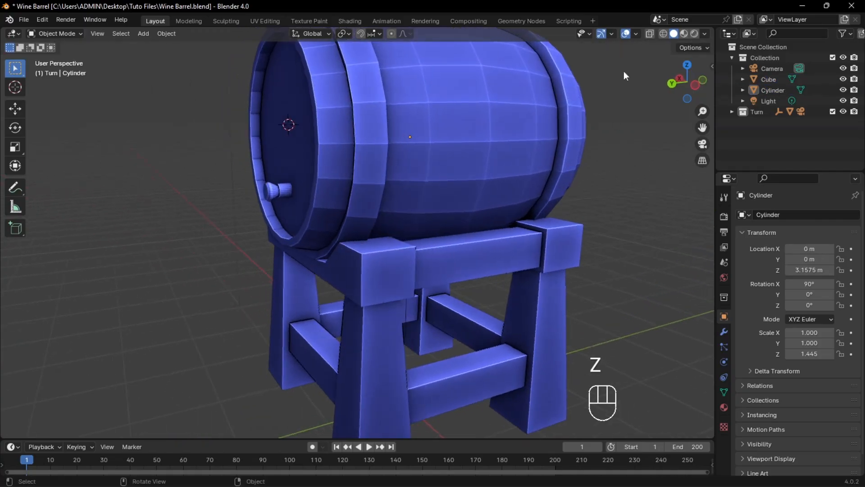
{"action": "scroll", "coordinate": [593, 102], "scroll_direction": "down", "scroll_amount": 3}
{"action": "middle_click_drag", "start_coordinate": [594, 102], "coordinate": [608, 163]}
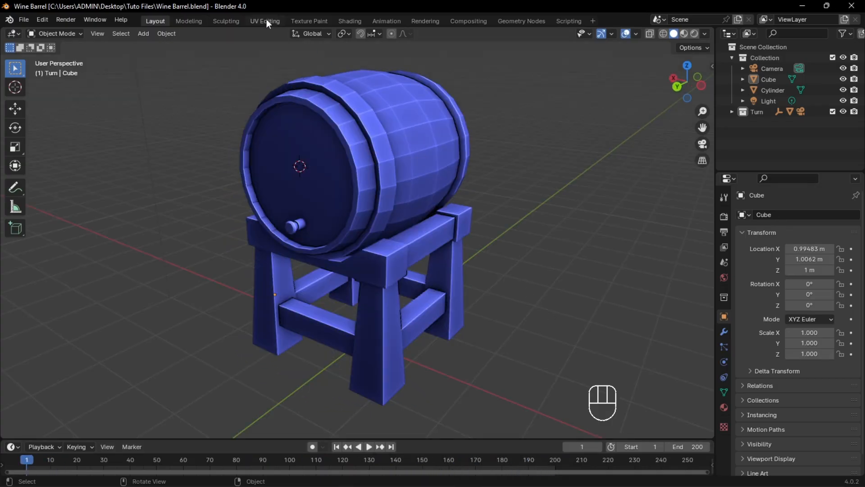
- Switch to the UV Editing workspace and isolate the stand by hiding all other objects
{"action": "left_click", "coordinate": [266, 21]}
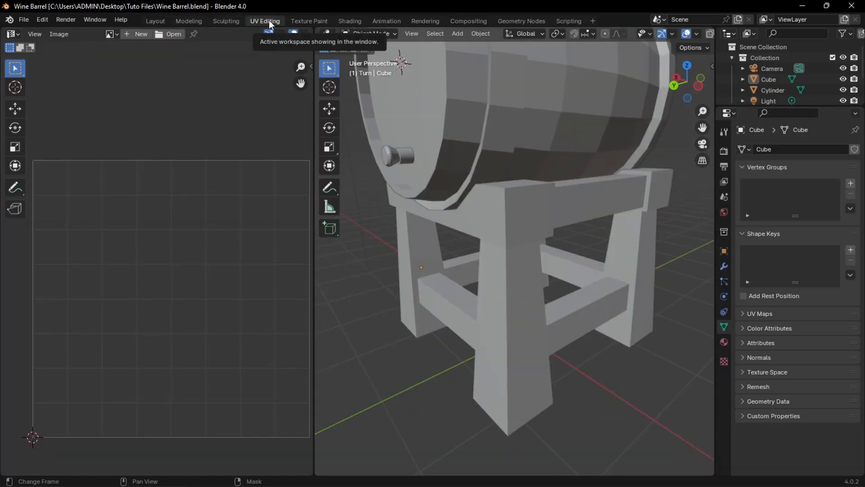
{"action": "left_click", "coordinate": [504, 296]}
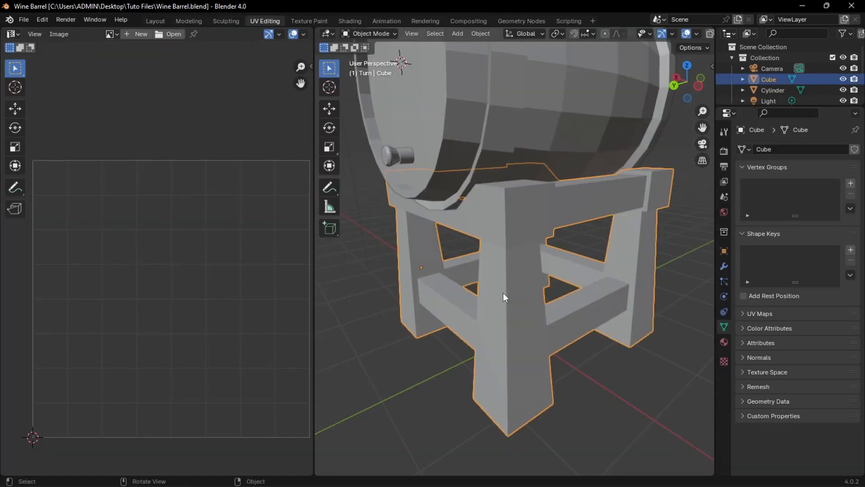
{"action": "key", "text": "shift+h"}
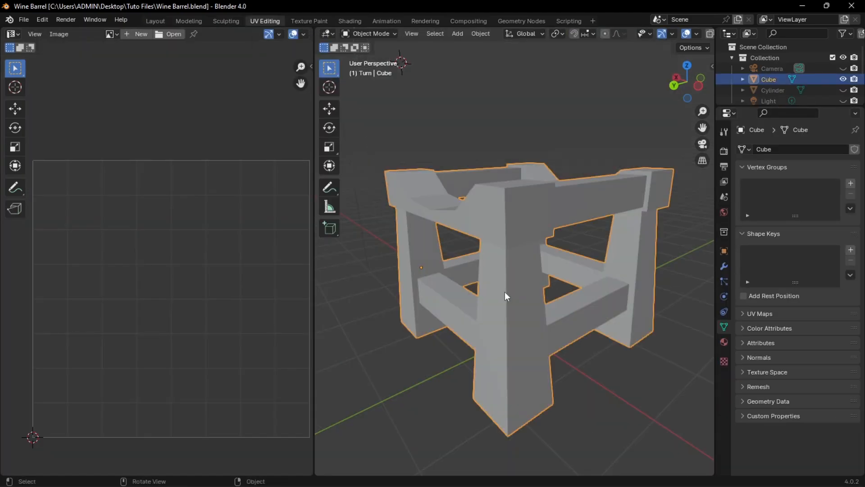
{"action": "middle_click_drag", "start_coordinate": [552, 303], "coordinate": [572, 311]}
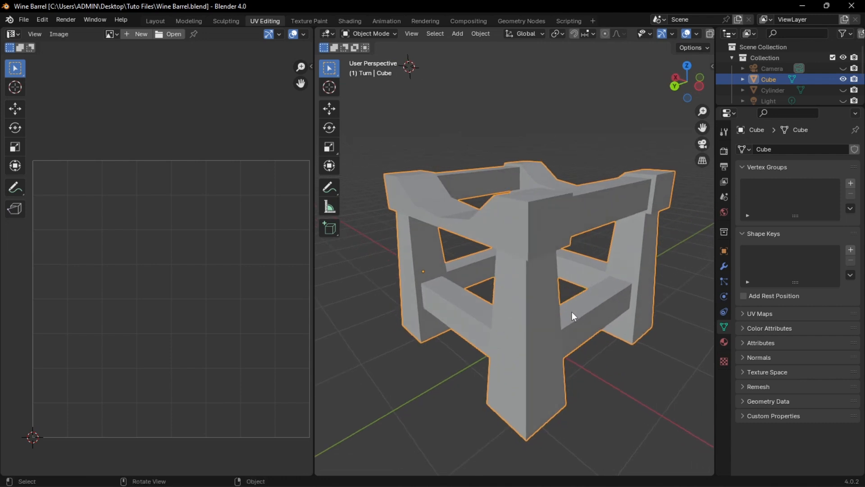
- Unwrap the whole stand mesh with Smart UV Project, using an angle limit of 66° and an island margin of 0.020
{"action": "key", "text": "Tab"}
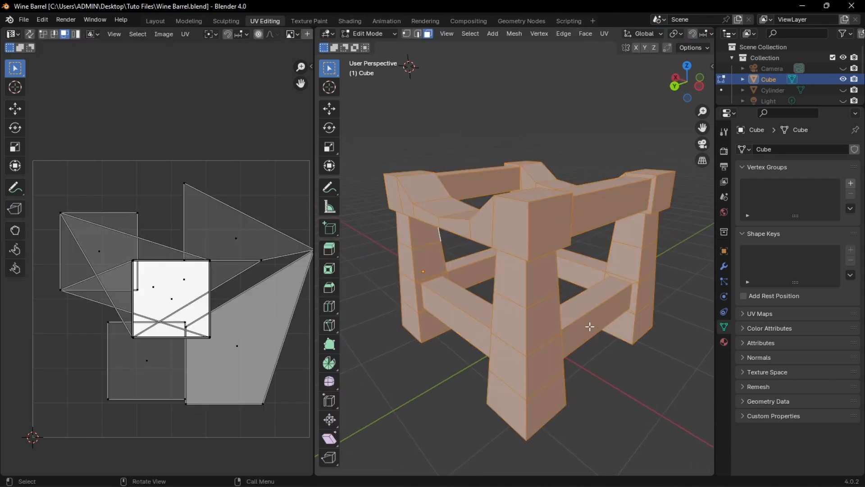
{"action": "key", "text": "u"}
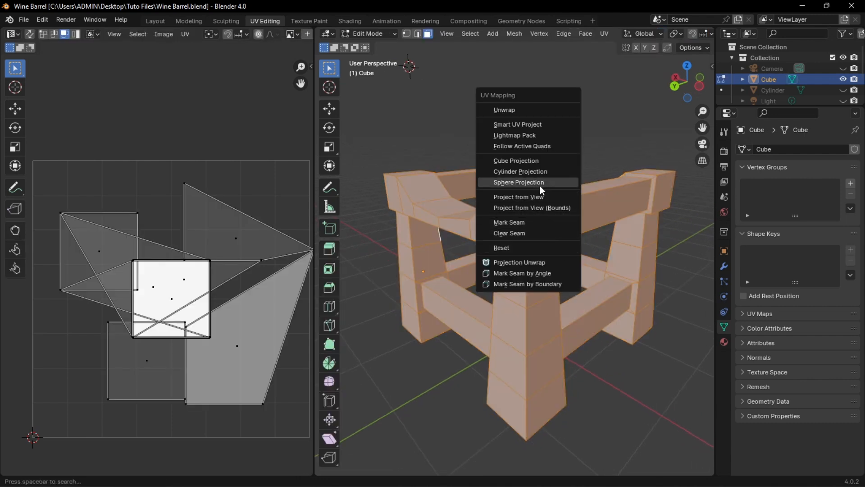
{"action": "left_click", "coordinate": [548, 126]}
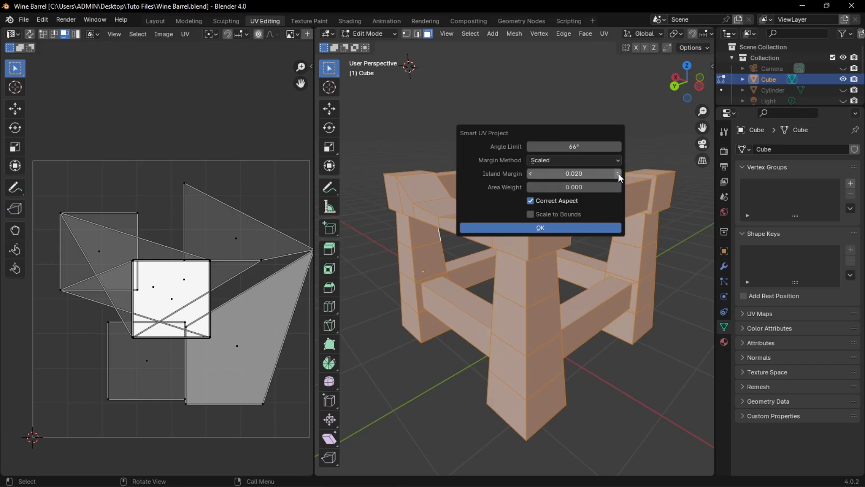
{"action": "left_click", "coordinate": [546, 228]}
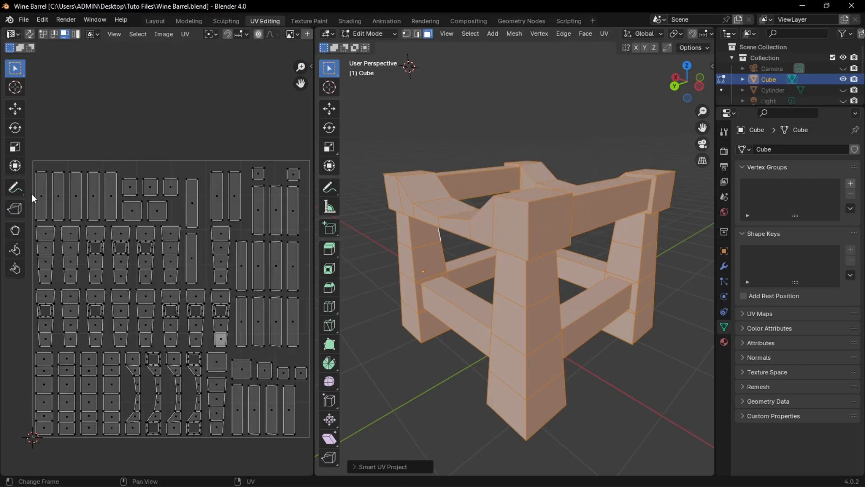
{"action": "scroll", "coordinate": [136, 359], "scroll_direction": "up", "scroll_amount": 5}
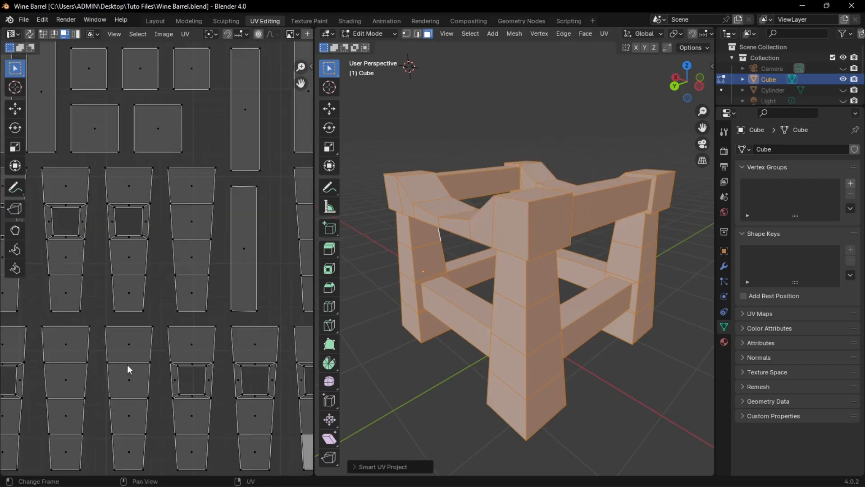
{"action": "scroll", "coordinate": [164, 296], "scroll_direction": "down", "scroll_amount": 5}
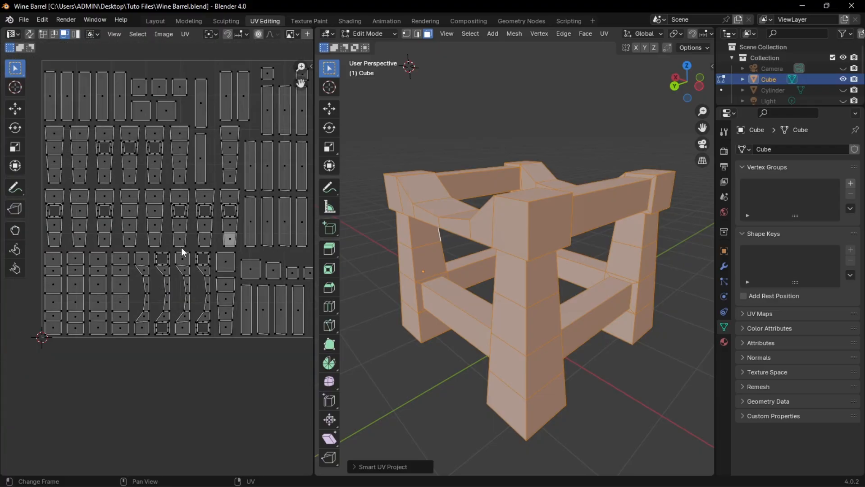
- Rip the edge loop at one end of a lower crossbar off its leg, leaving the loop in place
{"action": "scroll", "coordinate": [167, 331], "scroll_direction": "up", "scroll_amount": 2}
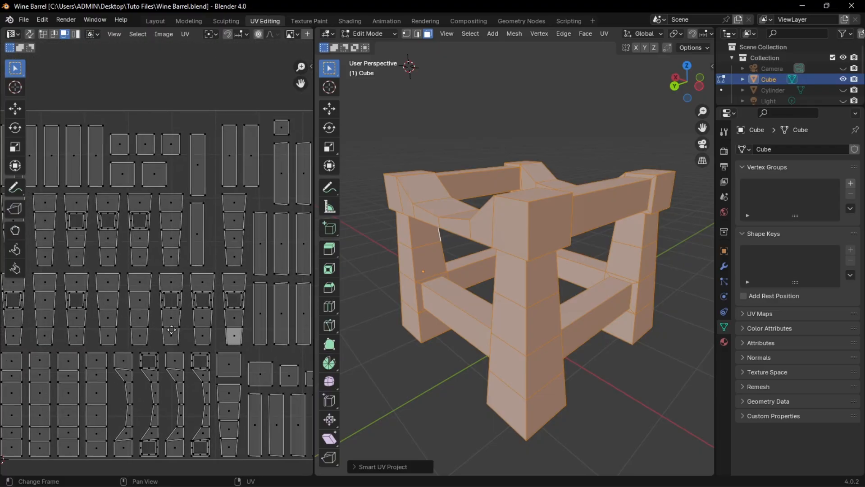
{"action": "middle_click_drag", "start_coordinate": [509, 306], "coordinate": [602, 348]}
{"action": "key", "text": "2"}
{"action": "scroll", "coordinate": [597, 306], "scroll_direction": "up", "scroll_amount": 4}
{"action": "left_click", "coordinate": [625, 309]}
{"action": "scroll", "coordinate": [626, 310], "scroll_direction": "up", "scroll_amount": 2}
{"action": "key", "text": "g"}
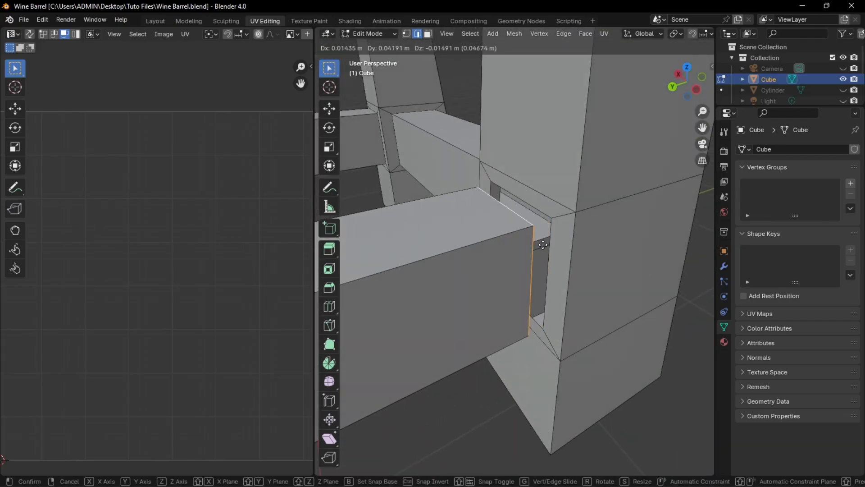
{"action": "right_click", "coordinate": [532, 255]}
{"action": "scroll", "coordinate": [532, 255], "scroll_direction": "down", "scroll_amount": 5}
{"action": "middle_click_drag", "start_coordinate": [532, 255], "coordinate": [587, 267], "text": "shift"}
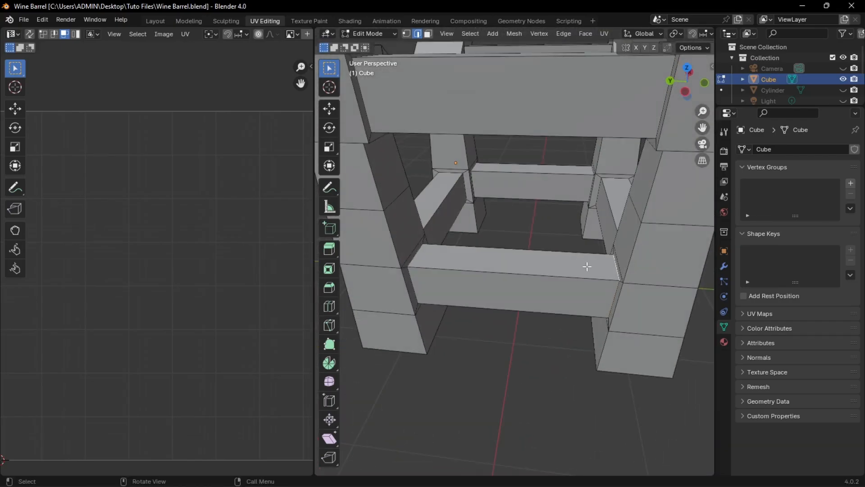
- Rip the edge loop at the diagonally opposite end of the other lower crossbar off its leg, keeping it in place
{"action": "scroll", "coordinate": [491, 192], "scroll_direction": "up", "scroll_amount": 2}
{"action": "middle_click_drag", "start_coordinate": [492, 192], "coordinate": [506, 268], "text": "shift"}
{"action": "scroll", "coordinate": [457, 175], "scroll_direction": "up", "scroll_amount": 3}
{"action": "middle_click_drag", "start_coordinate": [457, 176], "coordinate": [541, 251]}
{"action": "scroll", "coordinate": [437, 237], "scroll_direction": "down", "scroll_amount": 2}
{"action": "key", "text": "g"}
{"action": "right_click", "coordinate": [581, 273]}
{"action": "scroll", "coordinate": [565, 273], "scroll_direction": "down", "scroll_amount": 5}
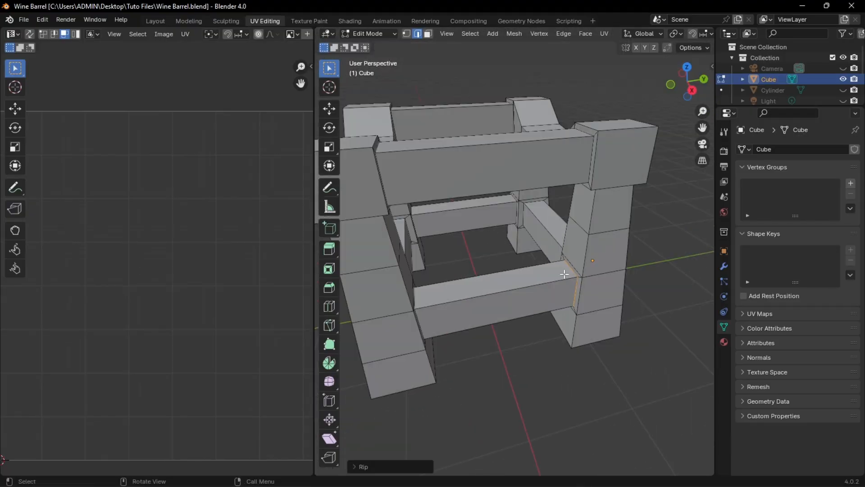
- Check with linked selection that the lower frame splits into two separate halves of two legs each
{"action": "key", "text": "l"}
{"action": "middle_click_drag", "start_coordinate": [524, 287], "coordinate": [573, 282]}
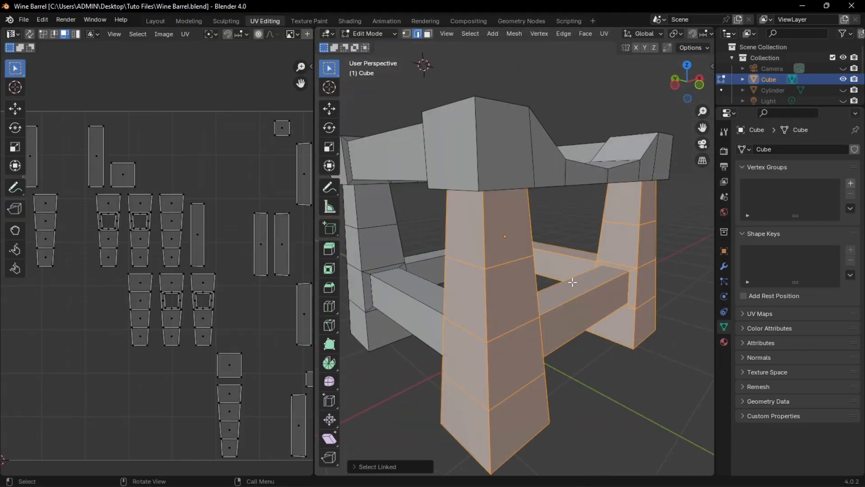
{"action": "middle_click_drag", "start_coordinate": [667, 312], "coordinate": [495, 303]}
{"action": "key", "text": "alt+a"}
{"action": "key", "text": "l"}
- Rip the end edge loops of the two upper rails in place from the supports at diagonally opposite corners
{"action": "middle_click_drag", "start_coordinate": [631, 302], "coordinate": [490, 300]}
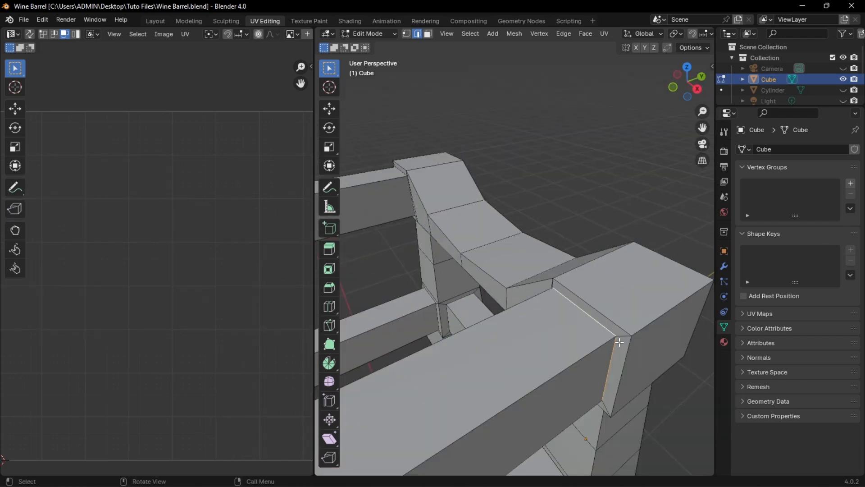
{"action": "middle_click_drag", "start_coordinate": [619, 342], "coordinate": [537, 300]}
{"action": "key", "text": "v"}
{"action": "right_click", "coordinate": [552, 322]}
{"action": "left_click", "coordinate": [467, 288], "text": "alt"}
{"action": "key", "text": "v"}
{"action": "right_click", "coordinate": [537, 293]}
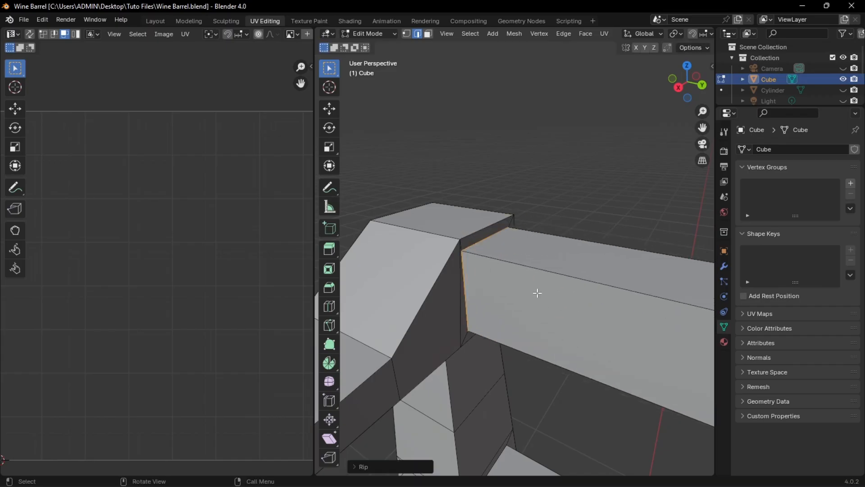
- Select one linked half of the upper and lower frames and unwrap them with Smart UV Project at 66° angle limit and 0.020 island margin
{"action": "scroll", "coordinate": [537, 291], "scroll_direction": "down", "scroll_amount": 5}
{"action": "key", "text": "3"}
{"action": "key", "text": "l"}
{"action": "key", "text": "alt+a"}
{"action": "key", "text": "l"}
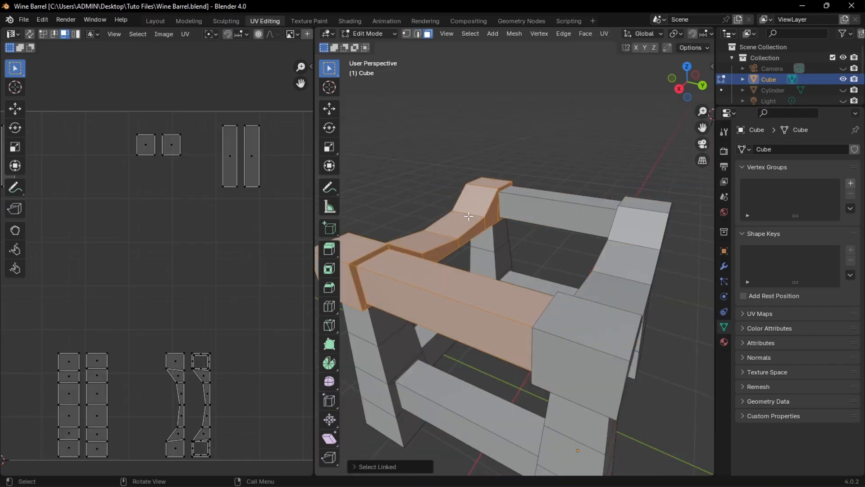
{"action": "key", "text": "alt+a"}
{"action": "middle_click_drag", "start_coordinate": [368, 277], "coordinate": [417, 296]}
{"action": "key", "text": "l"}
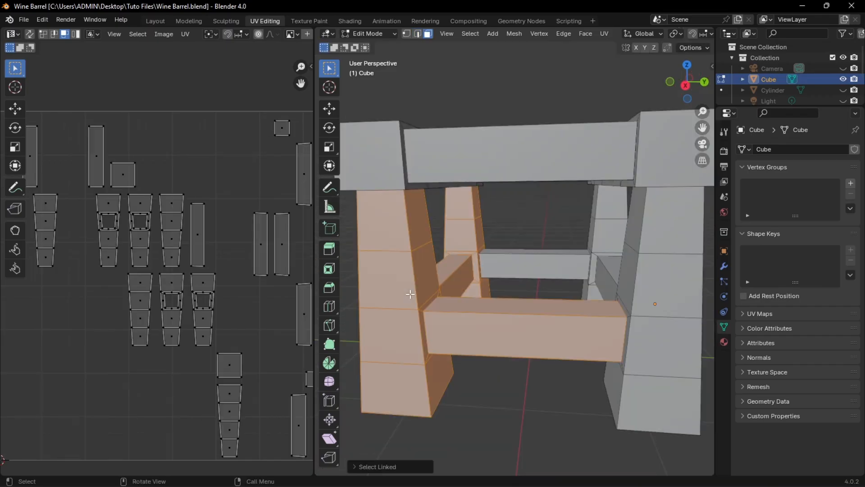
{"action": "key", "text": "l"}
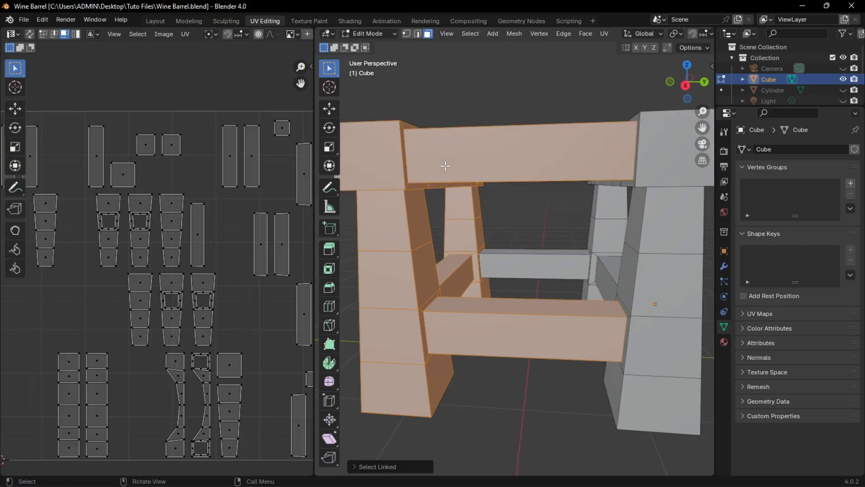
{"action": "key", "text": "u"}
{"action": "left_click", "coordinate": [445, 167]}
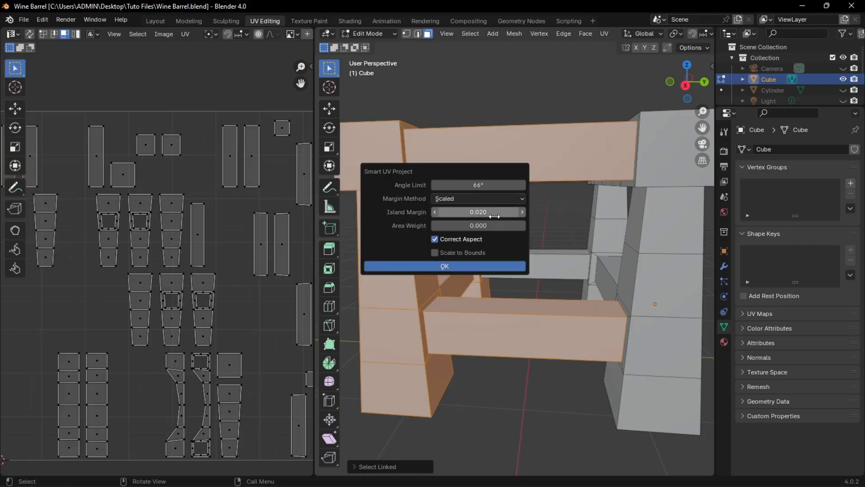
{"action": "left_click", "coordinate": [470, 266]}
{"action": "scroll", "coordinate": [227, 273], "scroll_direction": "down", "scroll_amount": 1}
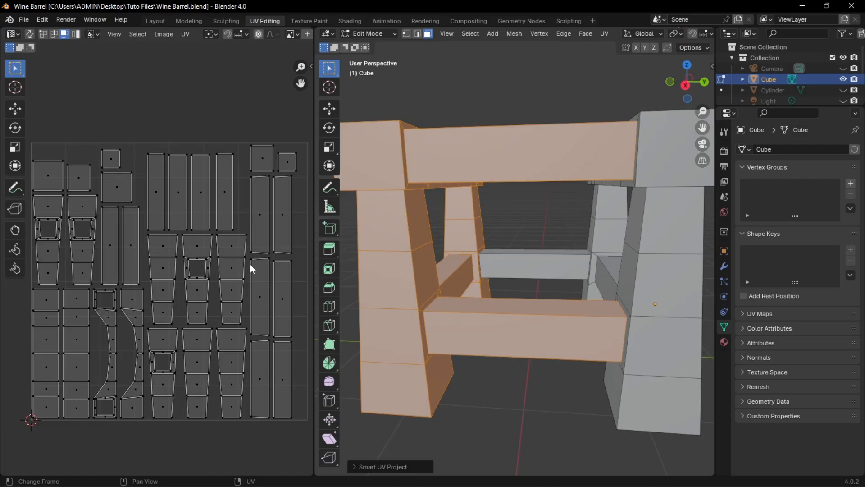
- Snap the 3D cursor to the centre of the whole lower frame and set the pivot point to 3D Cursor
{"action": "scroll", "coordinate": [496, 306], "scroll_direction": "down", "scroll_amount": 6}
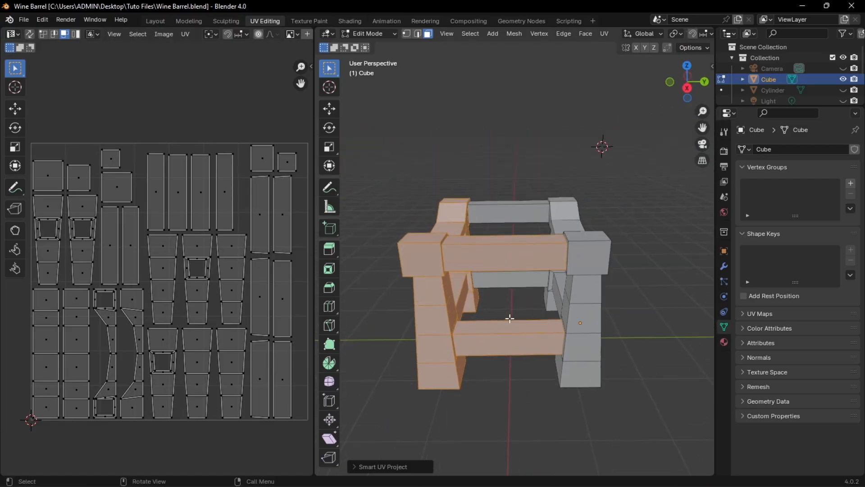
{"action": "scroll", "coordinate": [510, 318], "scroll_direction": "up", "scroll_amount": 2}
{"action": "middle_click_drag", "start_coordinate": [603, 319], "coordinate": [574, 323]}
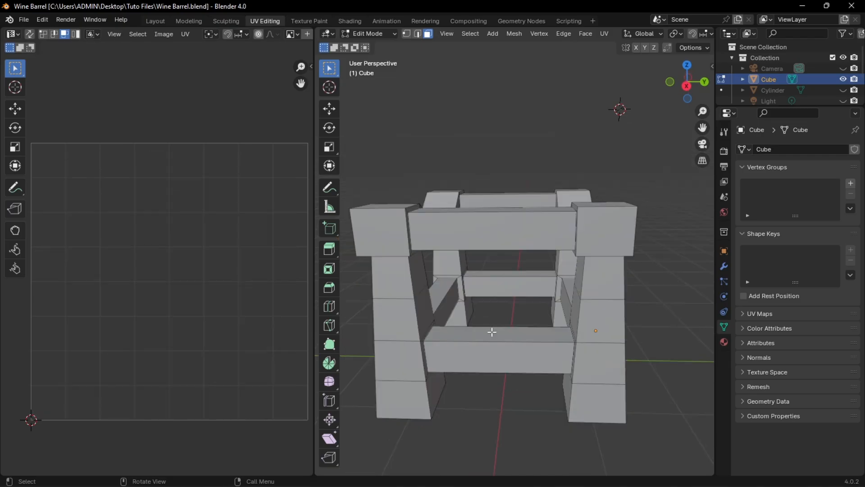
{"action": "key", "text": "l"}
{"action": "key", "text": "l"}
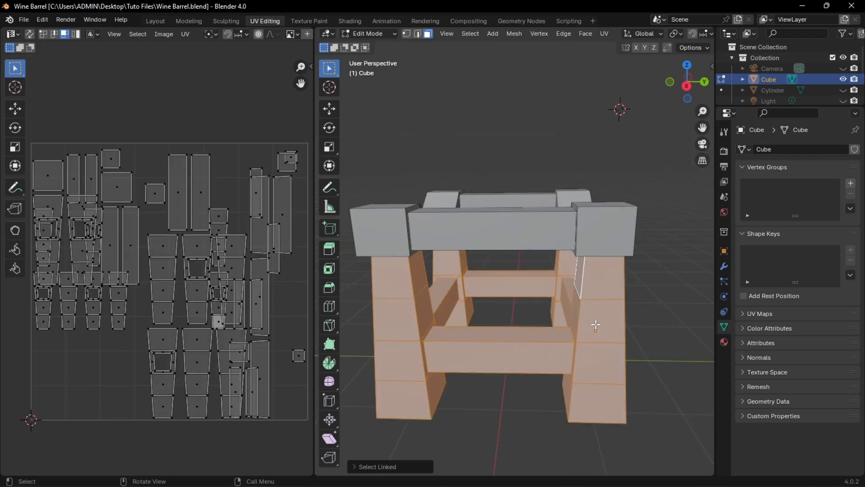
{"action": "key", "text": "shift+s"}
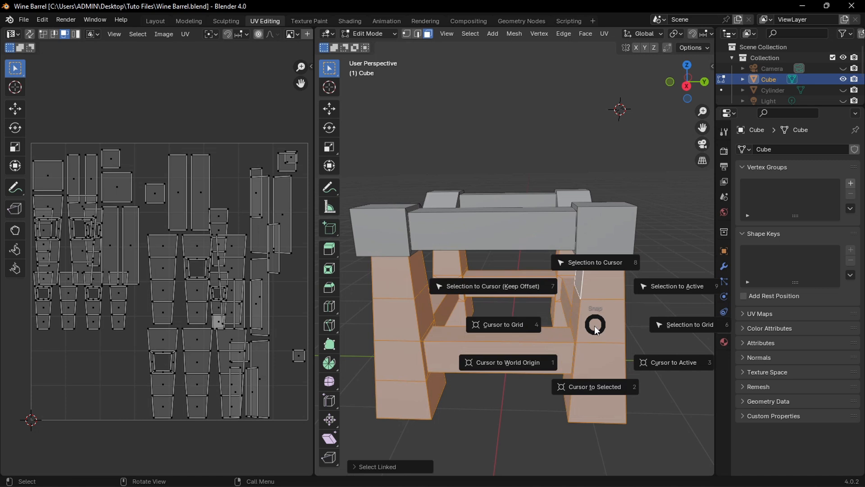
{"action": "left_click", "coordinate": [589, 372]}
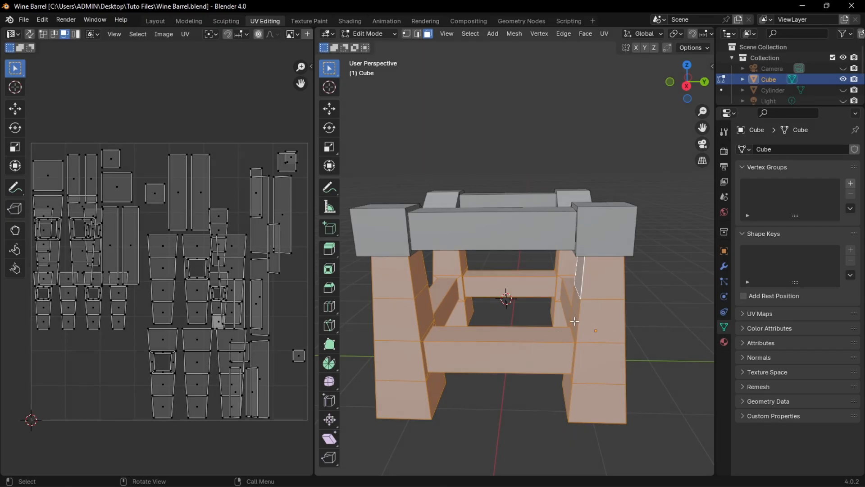
{"action": "left_click", "coordinate": [676, 34]}
{"action": "left_click", "coordinate": [694, 71]}
- Delete the faces of the linked lower-frame half that was not re-unwrapped
{"action": "key", "text": "alt+a"}
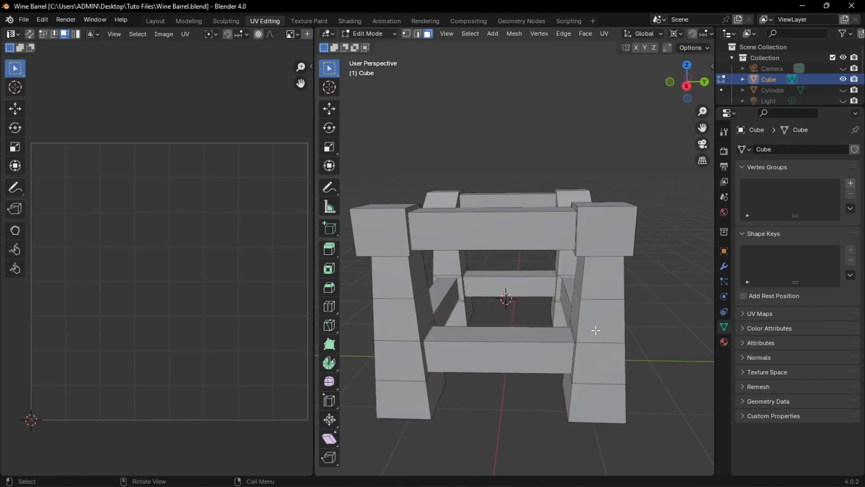
{"action": "key", "text": "l"}
{"action": "key", "text": "x"}
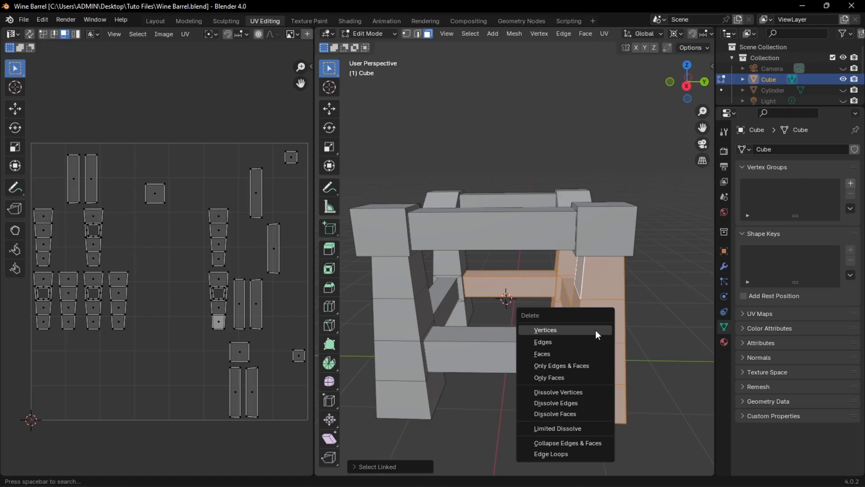
{"action": "left_click", "coordinate": [566, 351]}
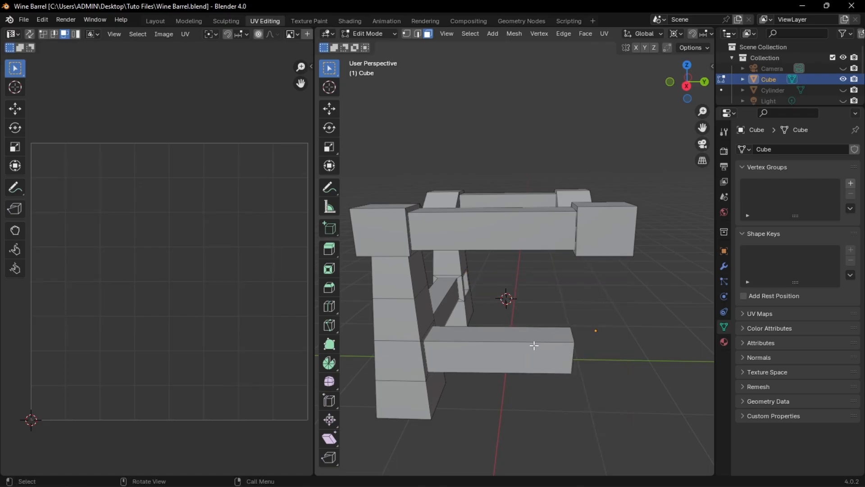
- Duplicate the remaining lower-frame half and rotate the copy 180° around Z about the 3D cursor
{"action": "key", "text": "l"}
{"action": "key", "text": "g"}
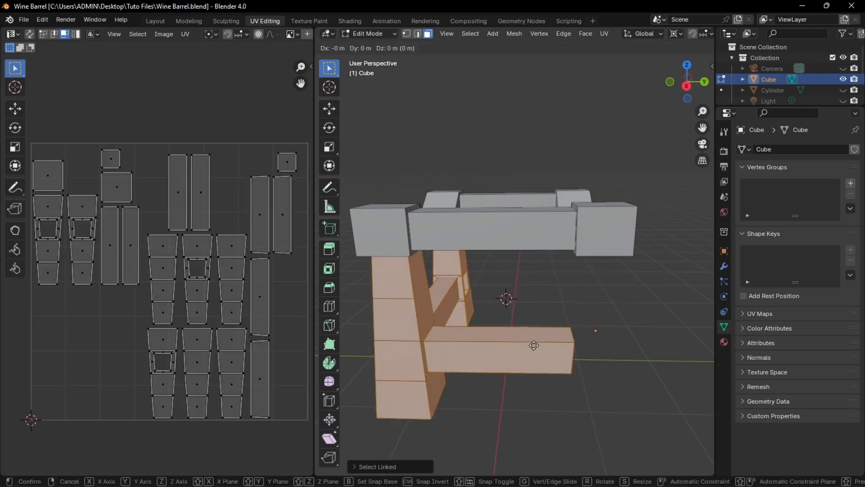
{"action": "type", "text": "rz"}
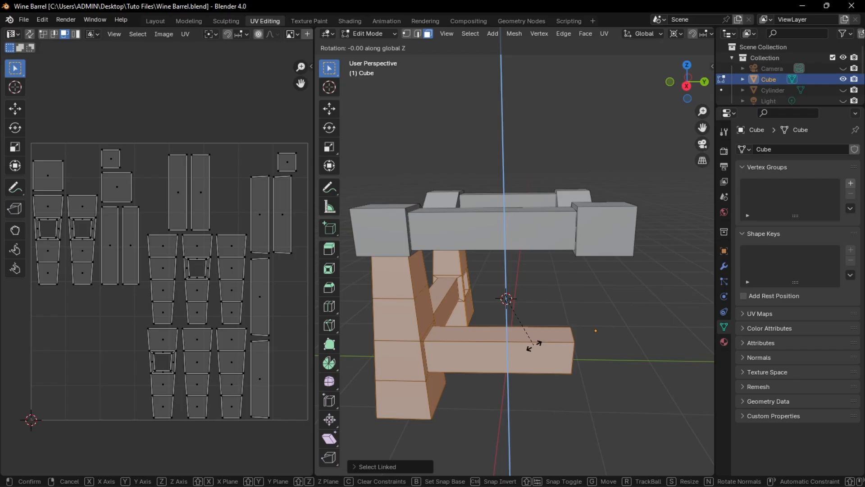
{"action": "type", "text": "180"}
{"action": "key", "text": "Return"}
{"action": "key", "text": "alt+a"}
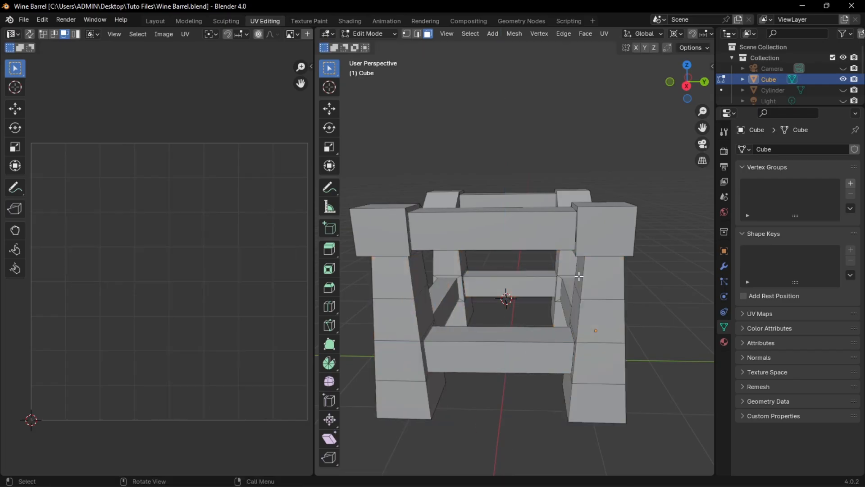
- Select both halves of the upper frame and snap the 3D cursor to their centre
{"action": "key", "text": "l"}
{"action": "key", "text": "l"}
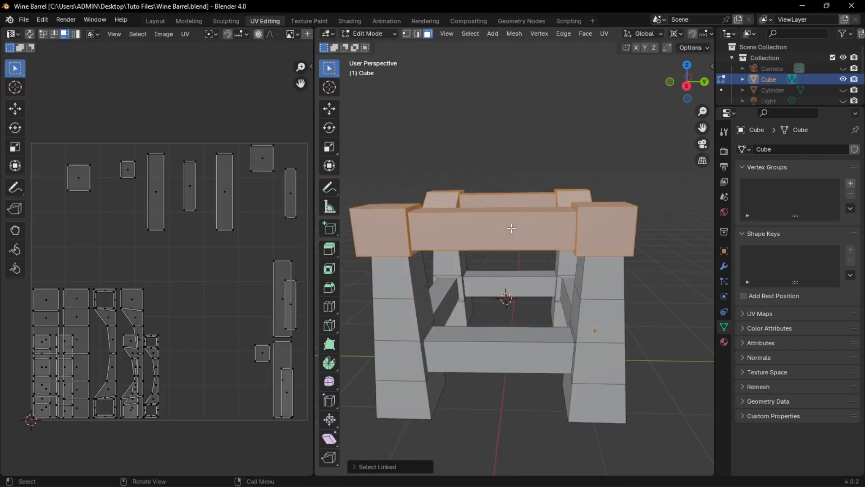
{"action": "key", "text": "shift+s"}
{"action": "left_click", "coordinate": [568, 320]}
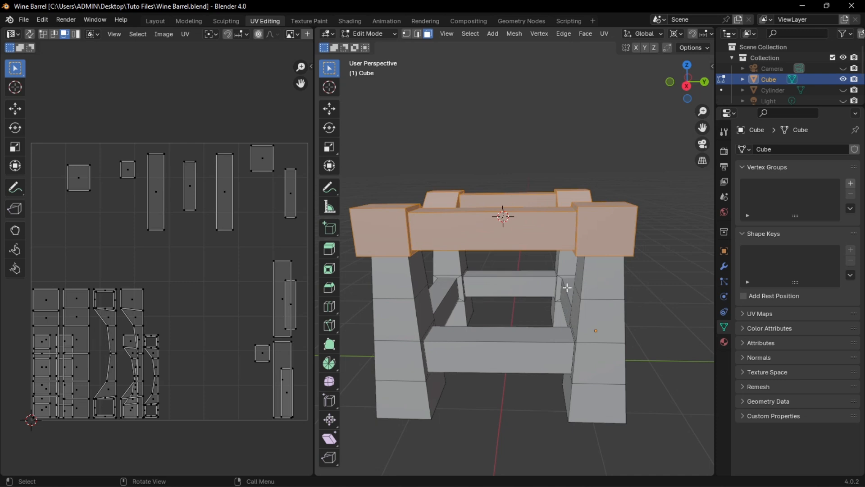
{"action": "middle_click_drag", "start_coordinate": [567, 287], "coordinate": [519, 252]}
- Delete the faces of the linked upper-frame half that was not re-unwrapped
{"action": "key", "text": "alt+a"}
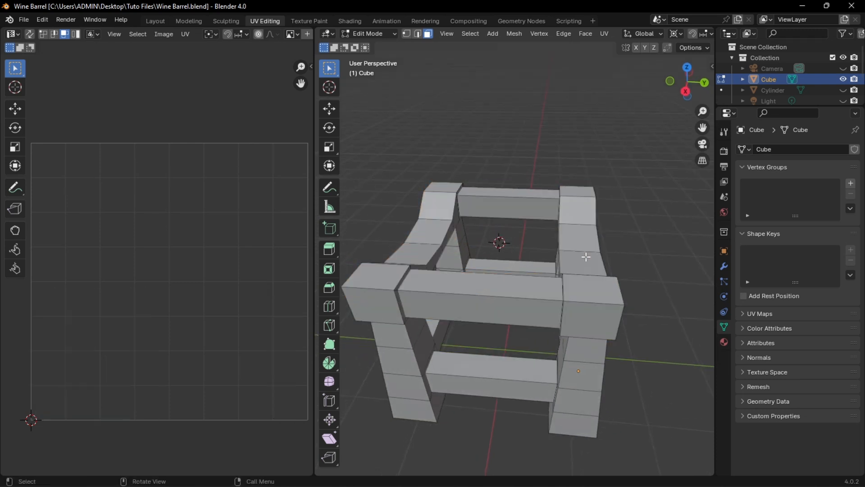
{"action": "left_click", "coordinate": [586, 257]}
{"action": "key", "text": "ctrl+l"}
{"action": "key", "text": "x"}
{"action": "left_click", "coordinate": [626, 269]}
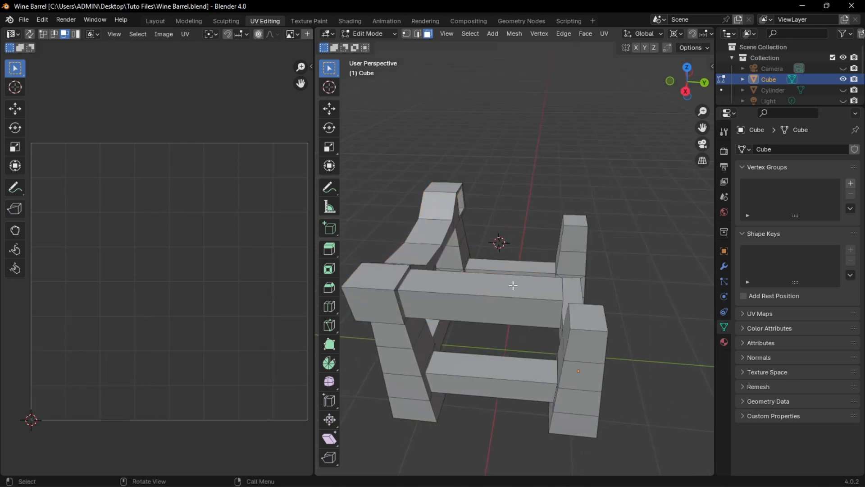
- Duplicate the remaining upper-frame half in place and rotate the copy 180° around Z about the 3D cursor
{"action": "left_click", "coordinate": [508, 291]}
{"action": "key", "text": "ctrl+l"}
{"action": "key", "text": "shift+d"}
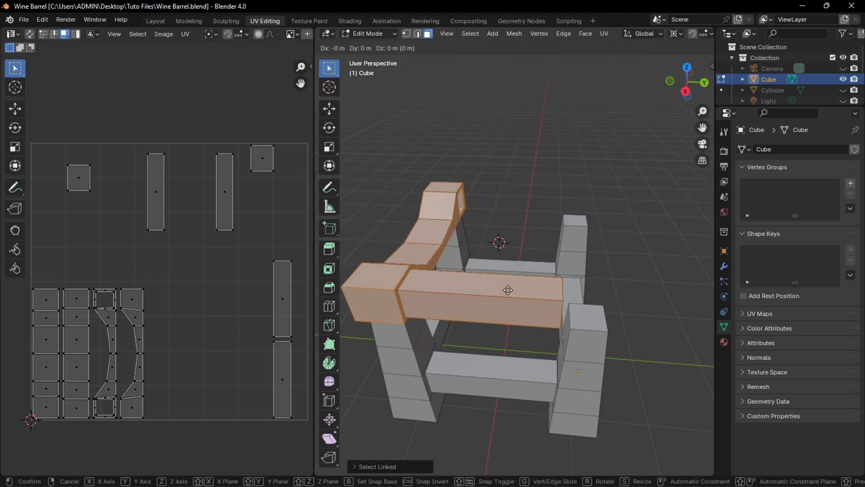
{"action": "right_click", "coordinate": [531, 290]}
{"action": "type", "text": "r"}
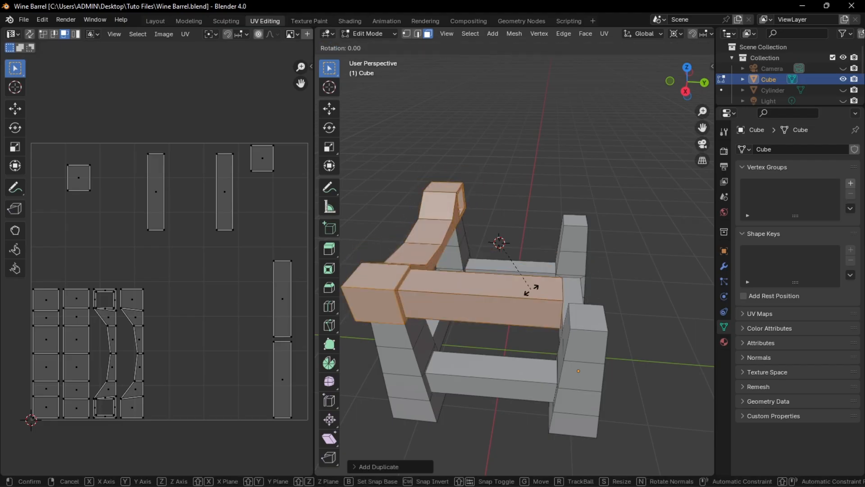
{"action": "type", "text": "z180"}
{"action": "key", "text": "Return"}
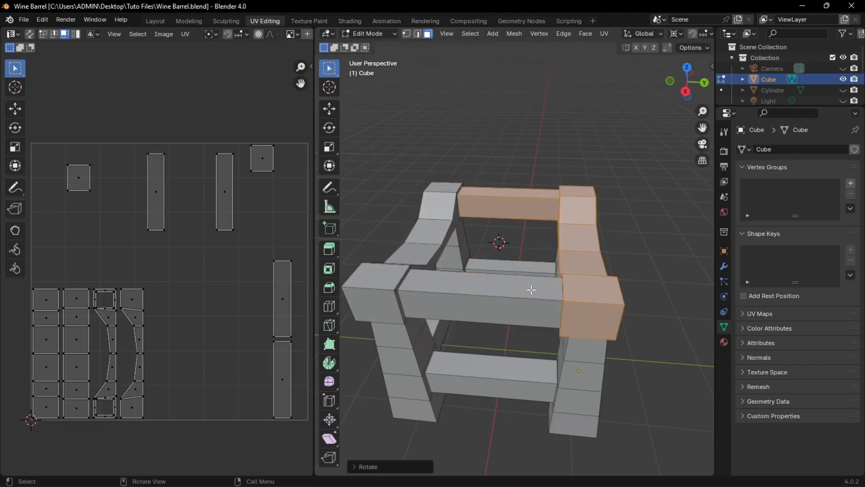
- Examine how the UV islands of the duplicated upper and lower halves overlap by selecting the linked parts together
{"action": "middle_click_drag", "start_coordinate": [531, 289], "coordinate": [540, 278]}
{"action": "left_click", "coordinate": [601, 257]}
{"action": "key", "text": "ctrl+l"}
{"action": "left_click", "coordinate": [490, 267], "text": "shift"}
{"action": "key", "text": "ctrl+l"}
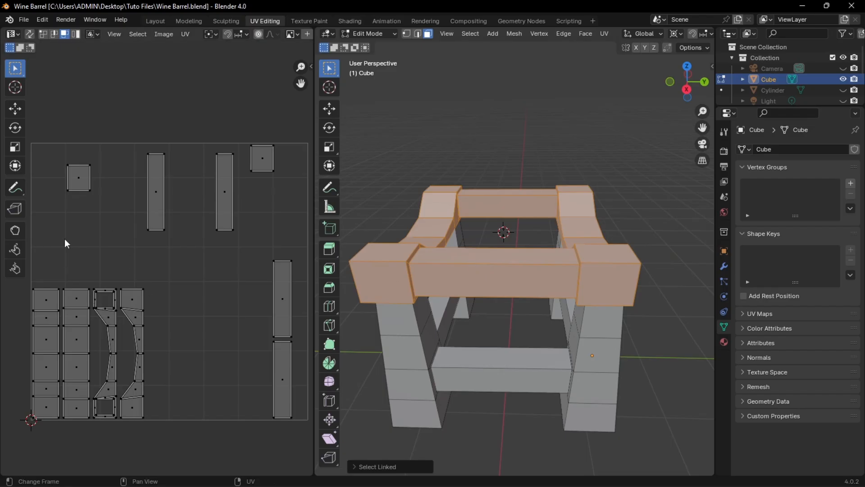
{"action": "key", "text": "alt+a"}
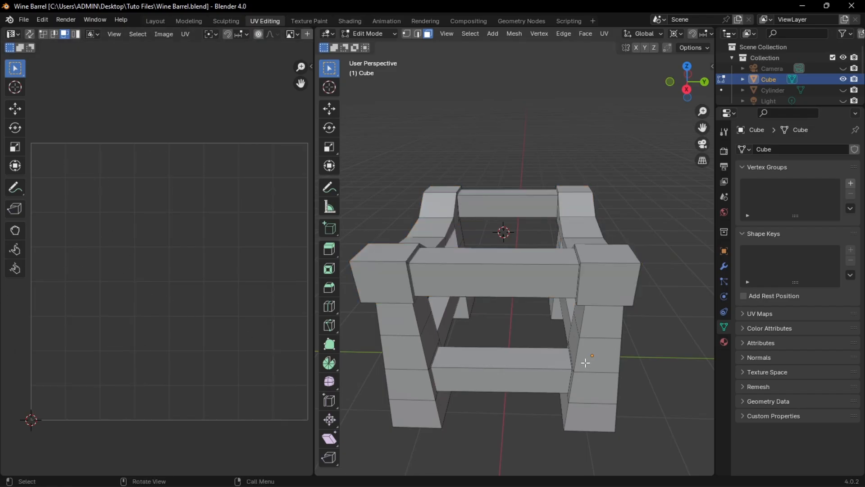
{"action": "left_click", "coordinate": [585, 360]}
{"action": "key", "text": "ctrl+l"}
{"action": "left_click", "coordinate": [419, 360], "text": "shift"}
{"action": "key", "text": "ctrl+l"}
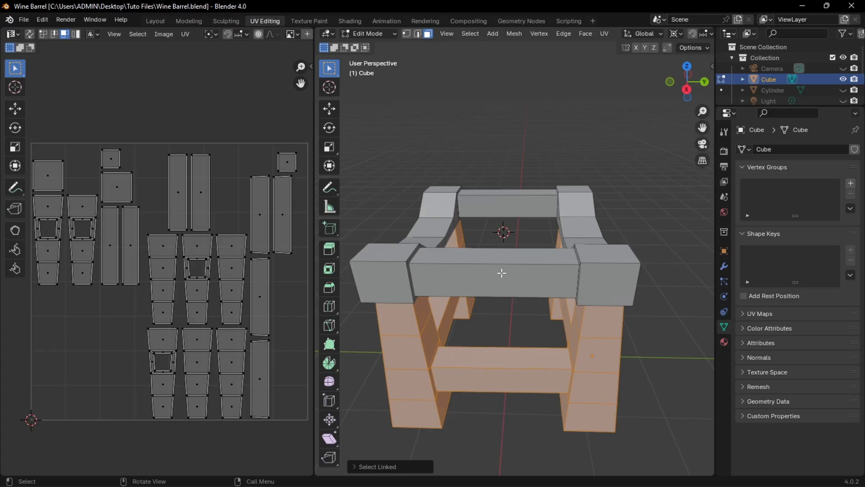
{"action": "key", "text": "l"}
{"action": "key", "text": "ctrl+l"}
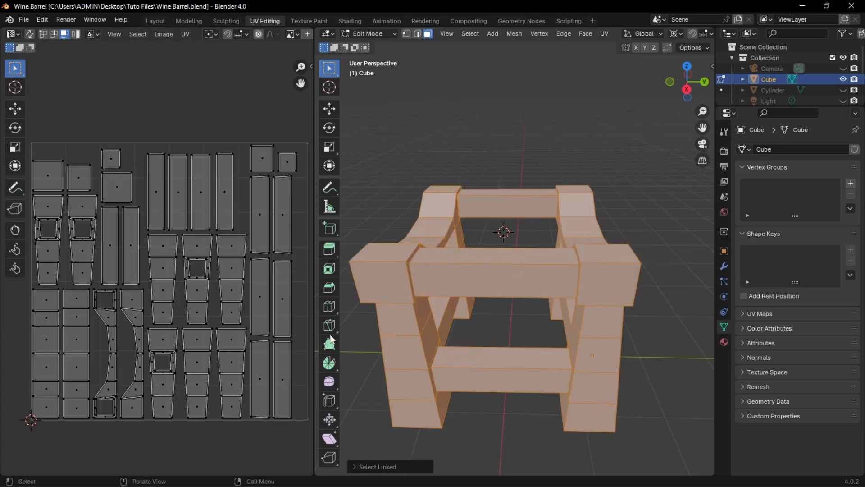
- Check the UV islands of individual stand parts by selecting their linked faces one part at a time
{"action": "key", "text": "alt+a"}
{"action": "key", "text": "l"}
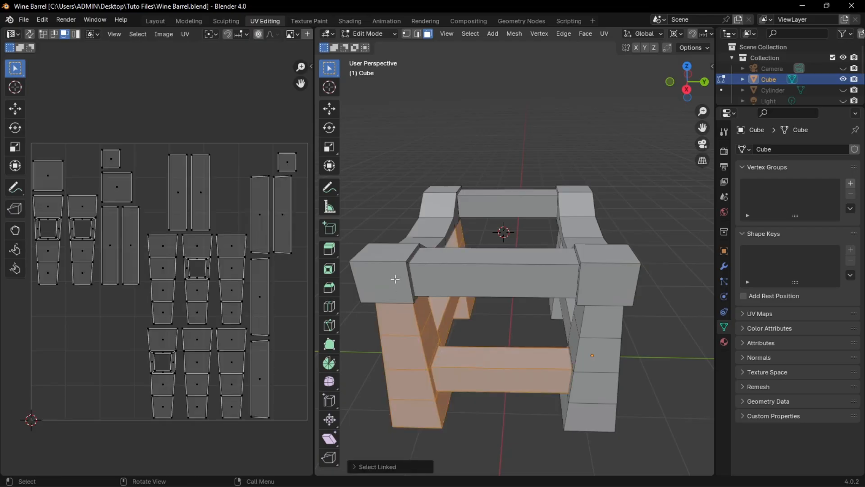
{"action": "key", "text": "l"}
{"action": "key", "text": "alt+a"}
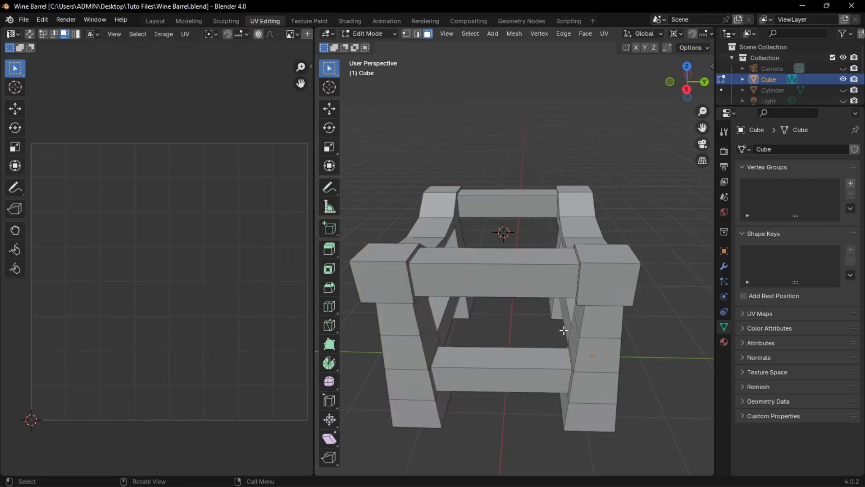
{"action": "key", "text": "l"}
{"action": "key", "text": "l"}
- Unhide all objects, isolate the barrel body and open its mesh for editing
{"action": "key", "text": "Tab"}
{"action": "middle_click_drag", "start_coordinate": [592, 214], "coordinate": [440, 206]}
{"action": "key", "text": "alt+h"}
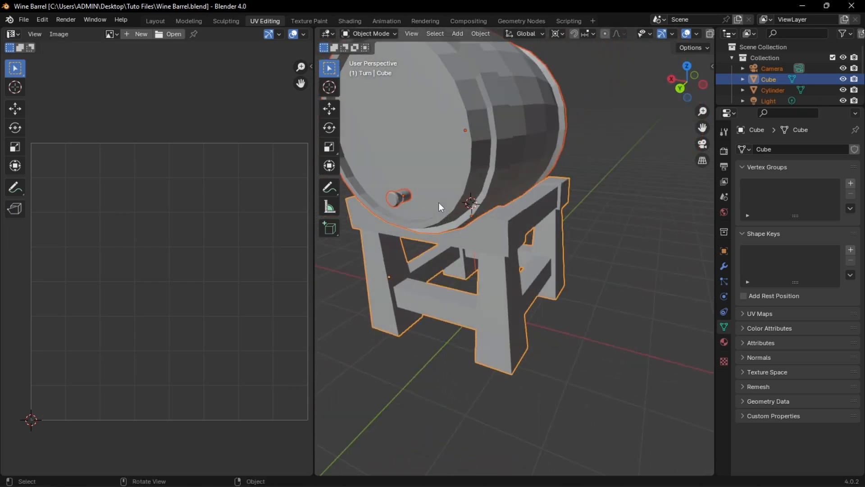
{"action": "left_click", "coordinate": [606, 216]}
{"action": "left_click", "coordinate": [583, 103]}
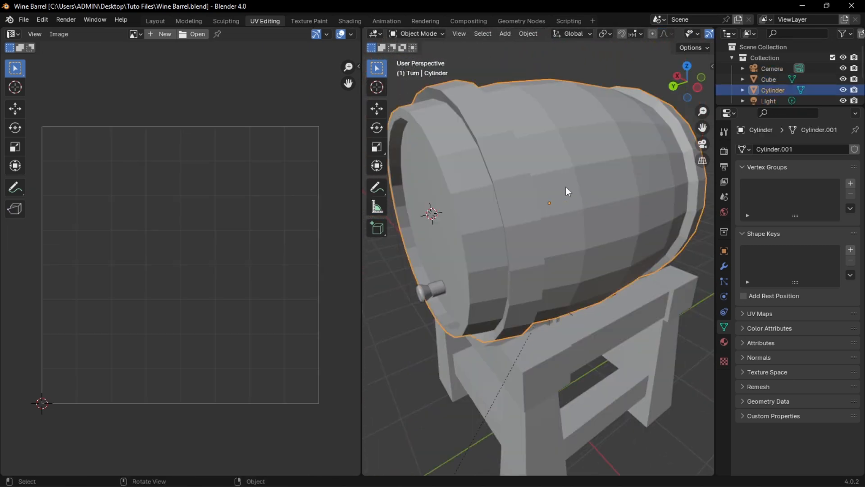
{"action": "key", "text": "shift+h"}
{"action": "key", "text": "KP_Decimal"}
{"action": "key", "text": "Tab"}
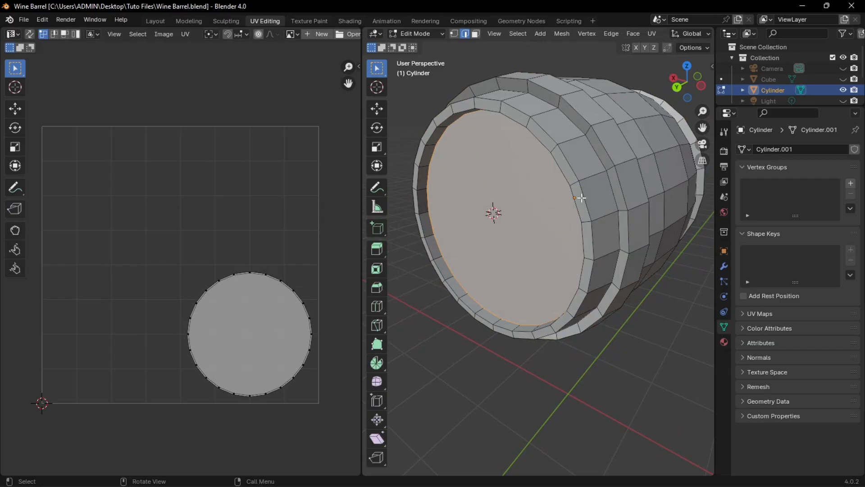
- Unwrap all barrel faces with Smart UV Project
{"action": "key", "text": "a"}
{"action": "key", "text": "u"}
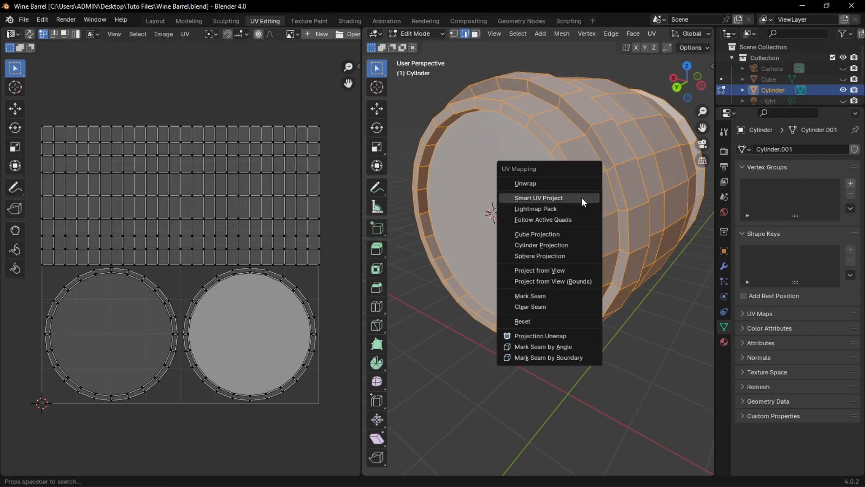
{"action": "left_click", "coordinate": [581, 198]}
{"action": "left_click", "coordinate": [581, 298]}
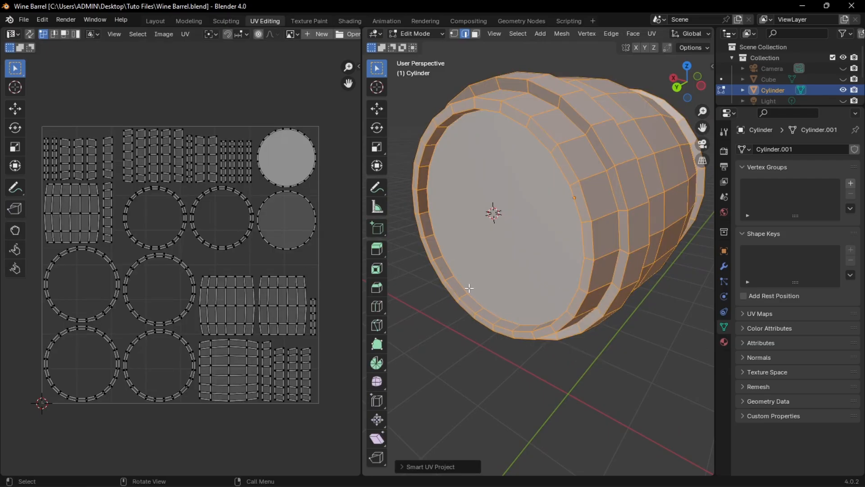
- Mark the edge loop around the barrel's front head as a seam
{"action": "key", "text": "3"}
{"action": "left_click", "coordinate": [557, 225]}
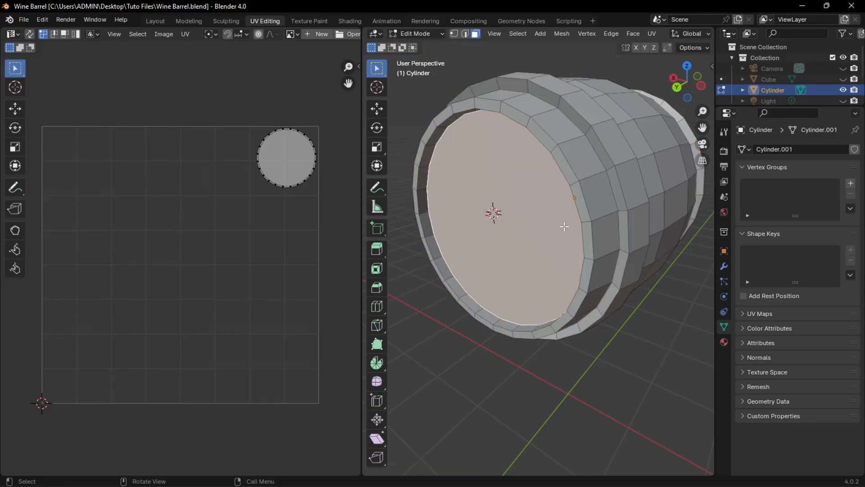
{"action": "key", "text": "2"}
{"action": "left_click", "coordinate": [448, 215], "text": "alt"}
{"action": "middle_click_drag", "start_coordinate": [563, 228], "coordinate": [484, 241]}
{"action": "right_click", "coordinate": [516, 216]}
{"action": "left_click", "coordinate": [477, 343]}
- Mark the edge loop around the barrel's rear head as a seam
{"action": "scroll", "coordinate": [576, 248], "scroll_direction": "down", "scroll_amount": 3}
{"action": "scroll", "coordinate": [535, 212], "scroll_direction": "up", "scroll_amount": 4}
{"action": "left_click", "coordinate": [535, 212]}
{"action": "left_click", "coordinate": [601, 148], "text": "alt"}
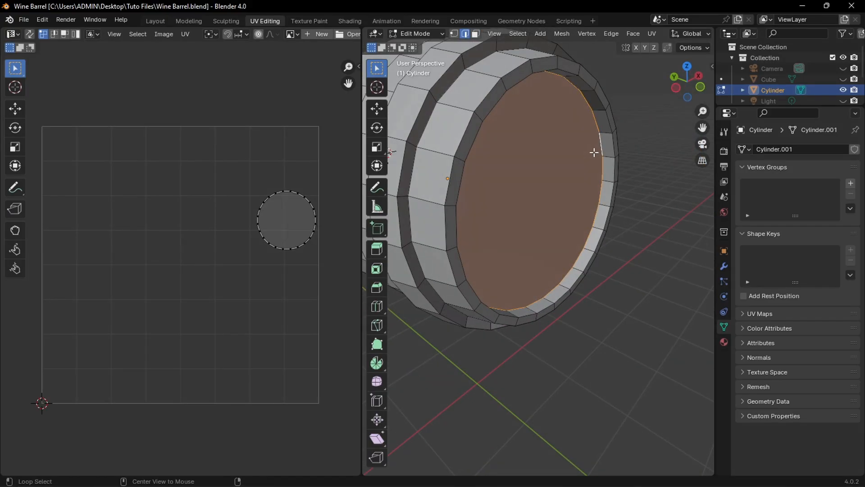
{"action": "right_click", "coordinate": [591, 154]}
{"action": "left_click", "coordinate": [554, 242]}
- Select the edge loops where the front and rear hoops meet the barrel body and mark them as seams
{"action": "left_click", "coordinate": [630, 242], "text": "alt"}
{"action": "middle_click_drag", "start_coordinate": [554, 241], "coordinate": [541, 185]}
{"action": "left_click", "coordinate": [634, 219], "text": "alt"}
{"action": "left_click", "coordinate": [486, 175], "text": "alt"}
{"action": "left_click", "coordinate": [558, 276], "text": "alt"}
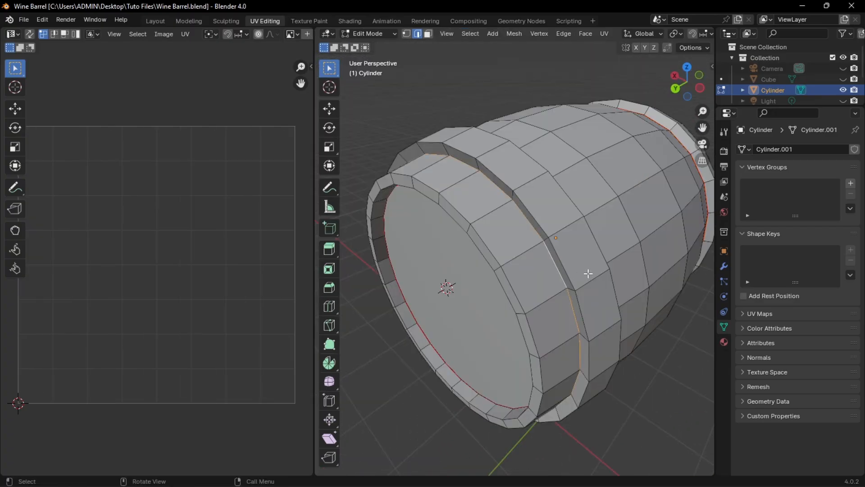
{"action": "middle_click_drag", "start_coordinate": [587, 272], "coordinate": [472, 243]}
{"action": "left_click", "coordinate": [472, 244], "text": "alt+shift"}
{"action": "right_click", "coordinate": [558, 241]}
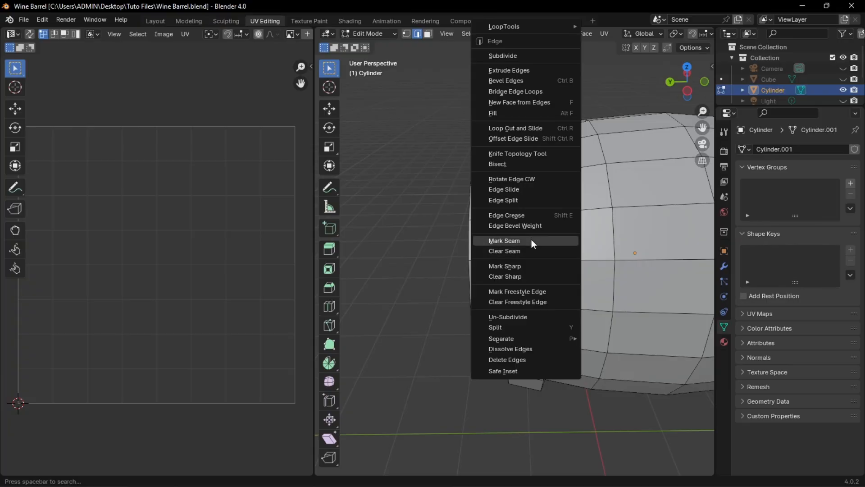
{"action": "left_click", "coordinate": [532, 243]}
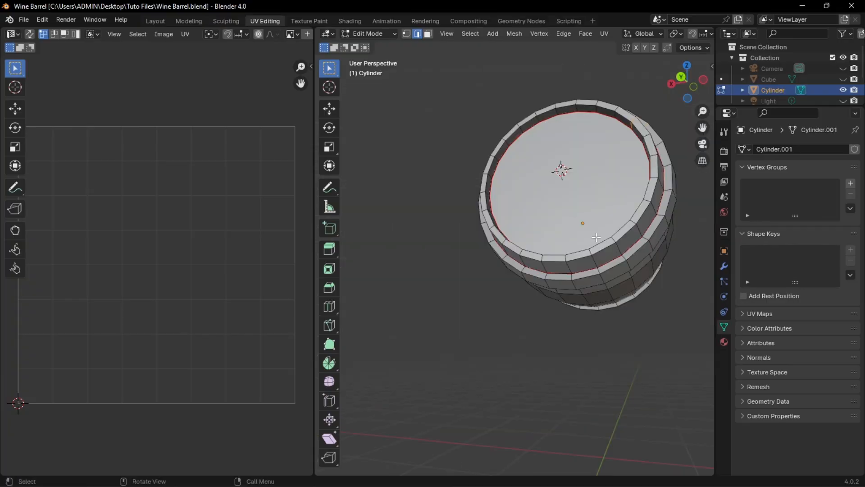
- Mark the selected edges on the barrel's underside as a seam and unwrap the whole barrel mesh
{"action": "middle_click_drag", "start_coordinate": [570, 267], "coordinate": [576, 262]}
{"action": "right_click", "coordinate": [576, 262]}
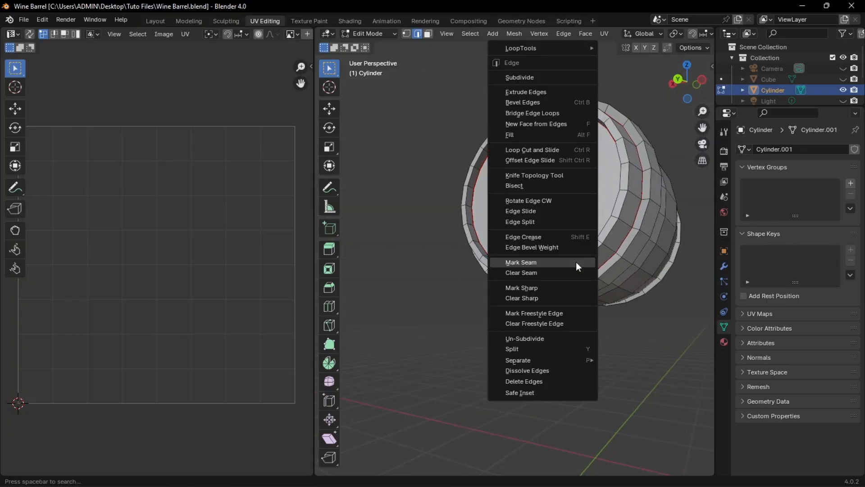
{"action": "left_click", "coordinate": [575, 261]}
{"action": "key", "text": "a"}
{"action": "key", "text": "u"}
{"action": "left_click", "coordinate": [578, 266]}
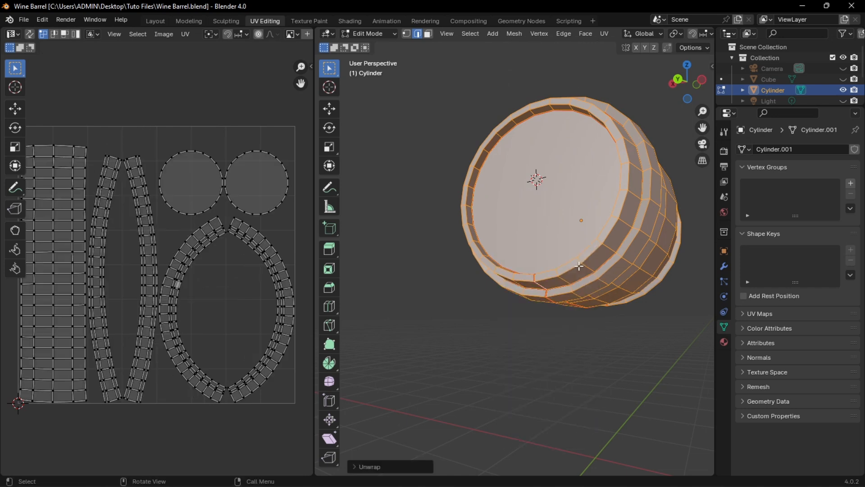
- Straighten the curved strip UV islands into grids by shape with UV Squares
{"action": "key", "text": "3"}
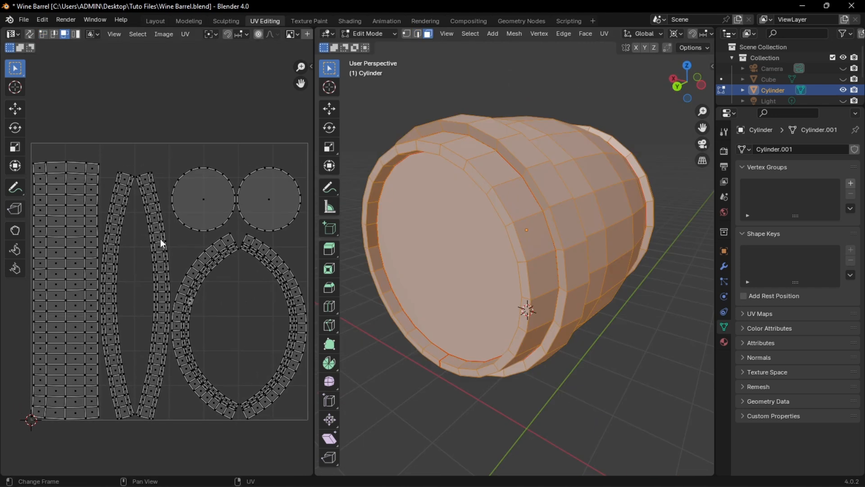
{"action": "key", "text": "l"}
{"action": "key", "text": "n"}
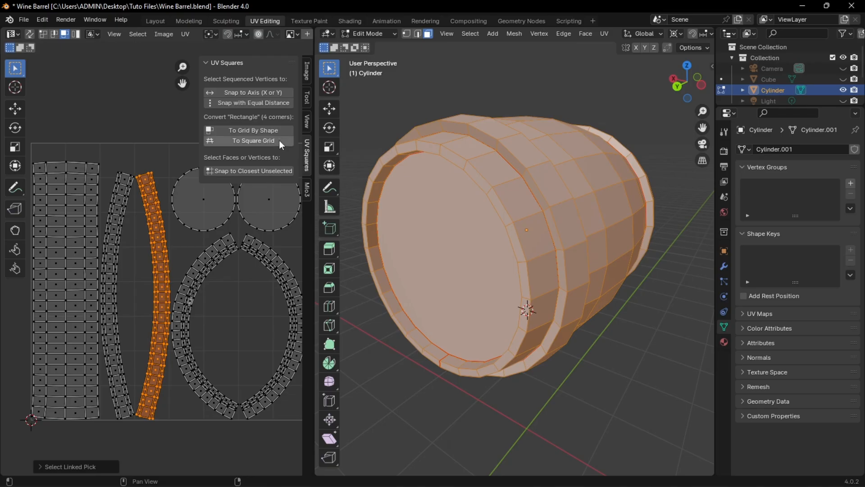
{"action": "left_click", "coordinate": [272, 130]}
{"action": "key", "text": "alt+a"}
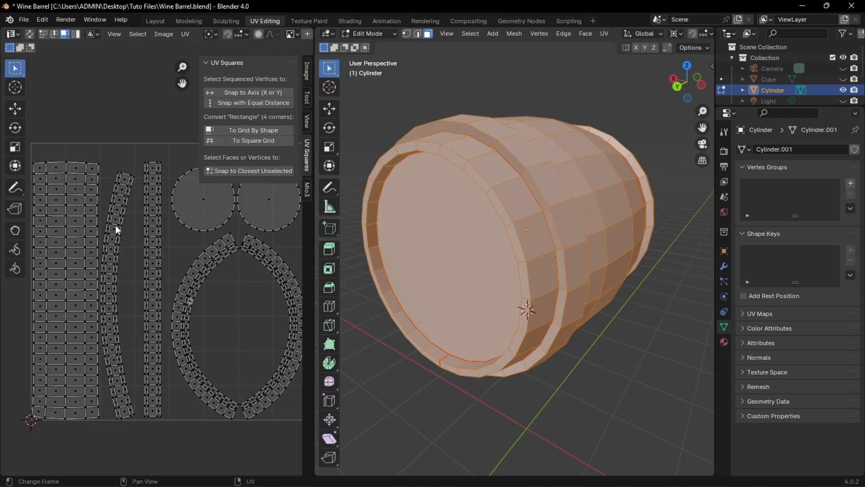
{"action": "key", "text": "l"}
{"action": "left_click", "coordinate": [245, 130]}
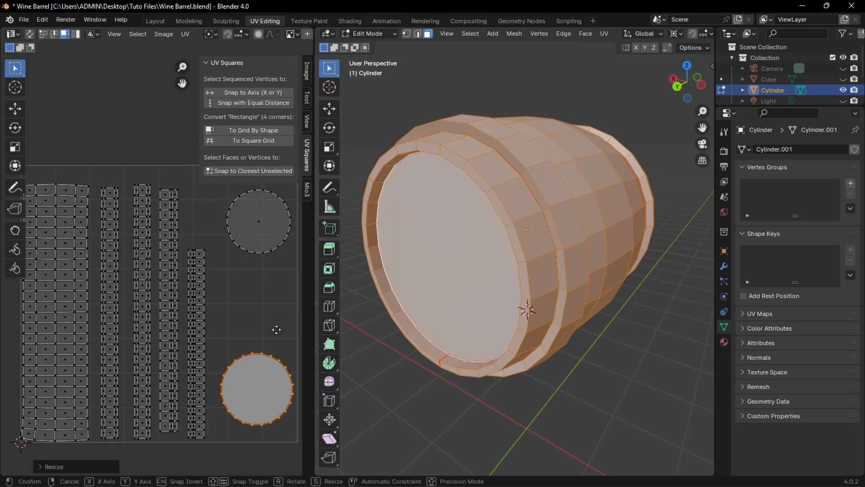
- Enlarge both circular barrel-head UV islands and reposition the upper one beside the straightened strips
{"action": "key", "text": "s"}
{"action": "left_click", "coordinate": [264, 254]}
{"action": "key", "text": "alt+a"}
{"action": "key", "text": "l"}
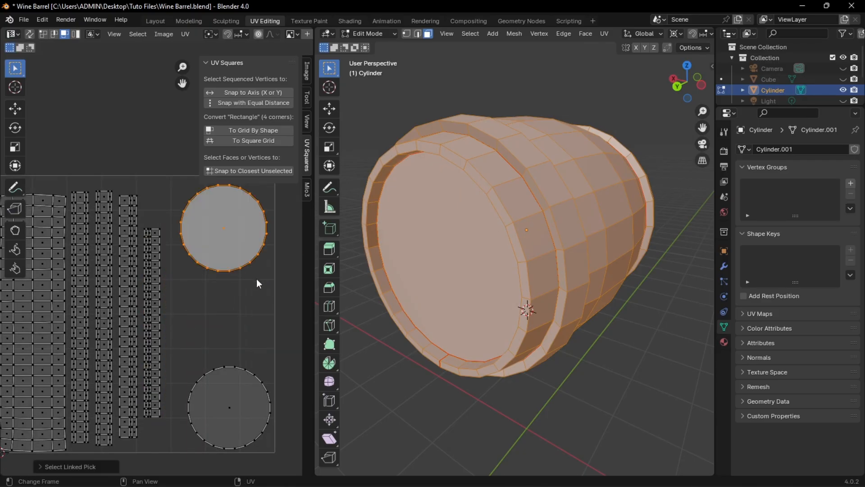
{"action": "key", "text": "s"}
{"action": "left_click", "coordinate": [268, 284]}
{"action": "key", "text": "g"}
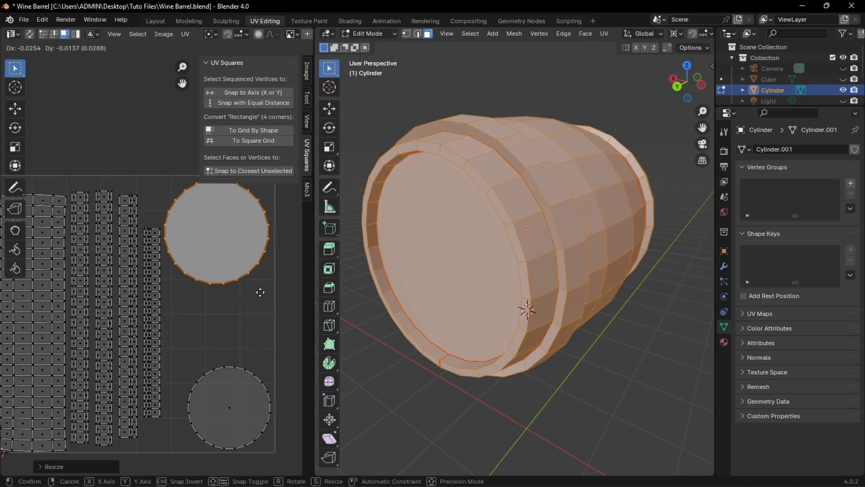
{"action": "left_click", "coordinate": [262, 290]}
- Scale the lower circular UV island to match the upper one and move it into the free space below
{"action": "key", "text": "alt+a"}
{"action": "key", "text": "l"}
{"action": "key", "text": "s"}
{"action": "left_click", "coordinate": [251, 413]}
{"action": "key", "text": "g"}
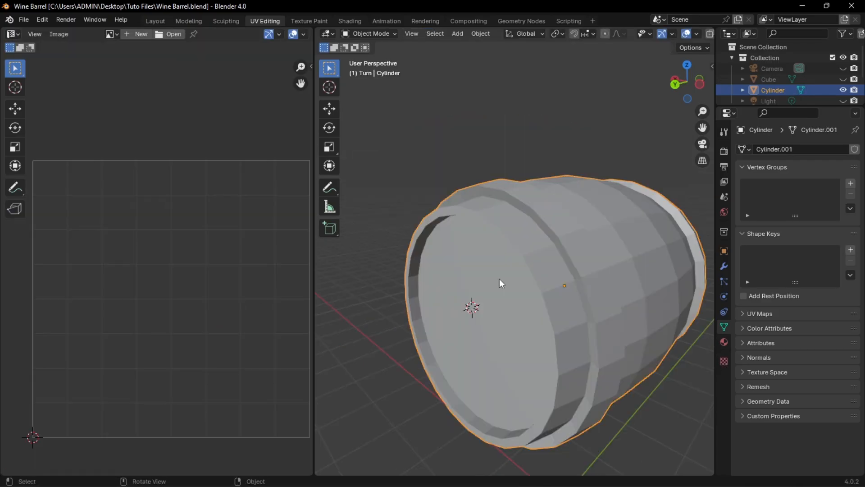
- Unhide all objects and open the tap's mesh for editing with all faces selected
{"action": "key", "text": "alt+h"}
{"action": "middle_click_drag", "start_coordinate": [495, 346], "coordinate": [477, 256]}
{"action": "scroll", "coordinate": [477, 253], "scroll_direction": "up", "scroll_amount": 2}
{"action": "left_click", "coordinate": [422, 230]}
{"action": "key", "text": "Tab"}
{"action": "middle_click_drag", "start_coordinate": [423, 230], "coordinate": [475, 264]}
{"action": "scroll", "coordinate": [475, 265], "scroll_direction": "up", "scroll_amount": 2}
{"action": "key", "text": "a"}
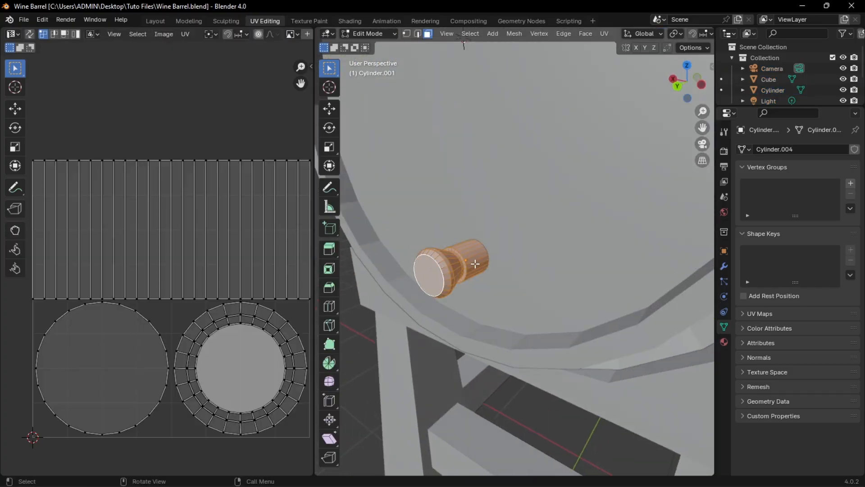
- Unwrap the tap with Smart UV Project
{"action": "scroll", "coordinate": [503, 271], "scroll_direction": "down", "scroll_amount": 2}
{"action": "scroll", "coordinate": [503, 271], "scroll_direction": "up", "scroll_amount": 2}
{"action": "key", "text": "u"}
{"action": "left_click", "coordinate": [503, 272]}
{"action": "key", "text": "u"}
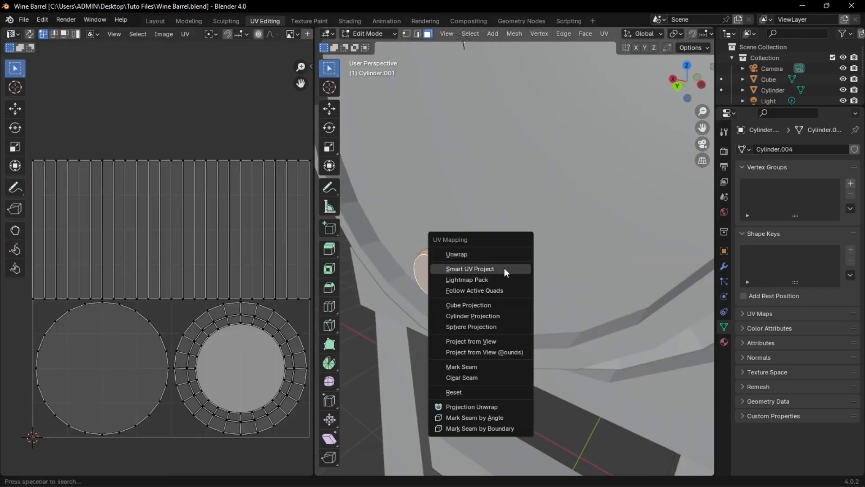
{"action": "left_click", "coordinate": [504, 271]}
{"action": "left_click", "coordinate": [531, 369]}
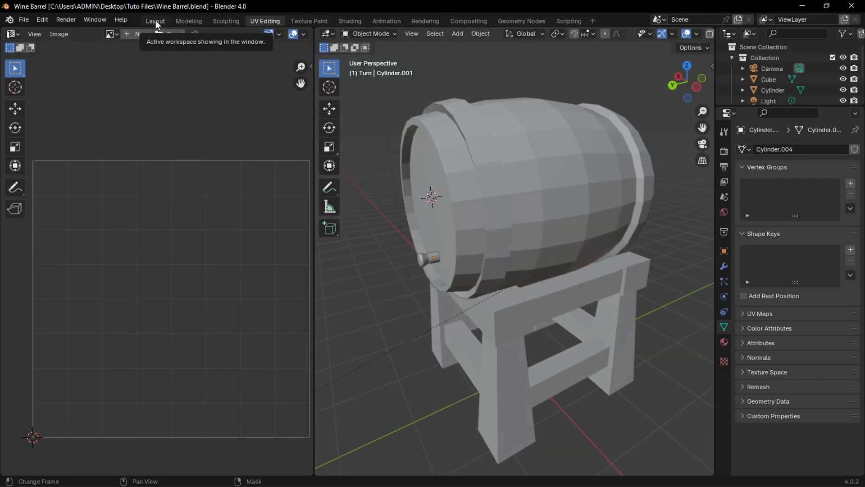
- In the Layout workspace, paint a vertical linear gradient fill over the stand's lower front beam on the gradient Shadow layer
{"action": "left_click", "coordinate": [155, 21]}
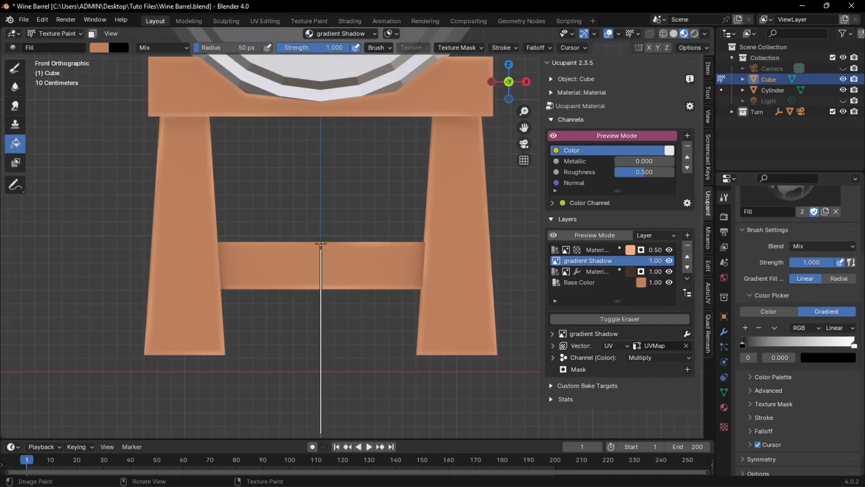
{"action": "left_click_drag", "start_coordinate": [320, 244], "coordinate": [321, 244]}
{"action": "mouse_move", "coordinate": [321, 244]}
{"action": "middle_mouse_down"}
{"action": "mouse_move", "coordinate": [405, 293]}
{"action": "mouse_move", "coordinate": [380, 309]}
{"action": "middle_mouse_up"}
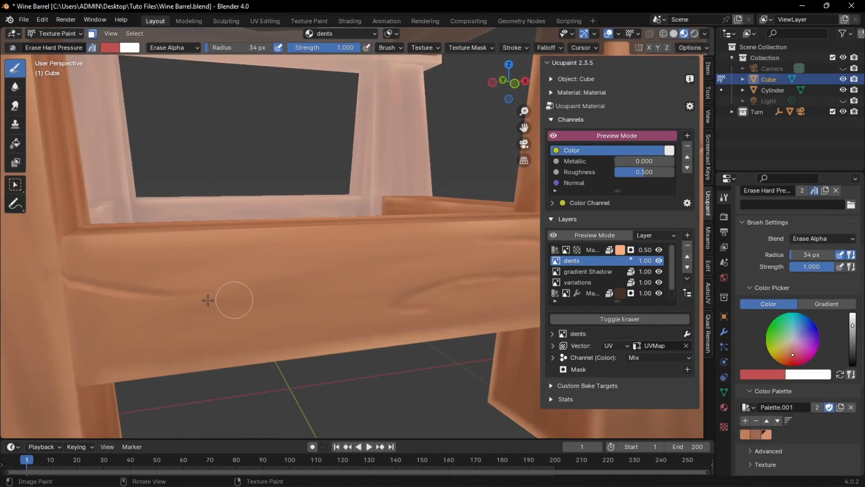